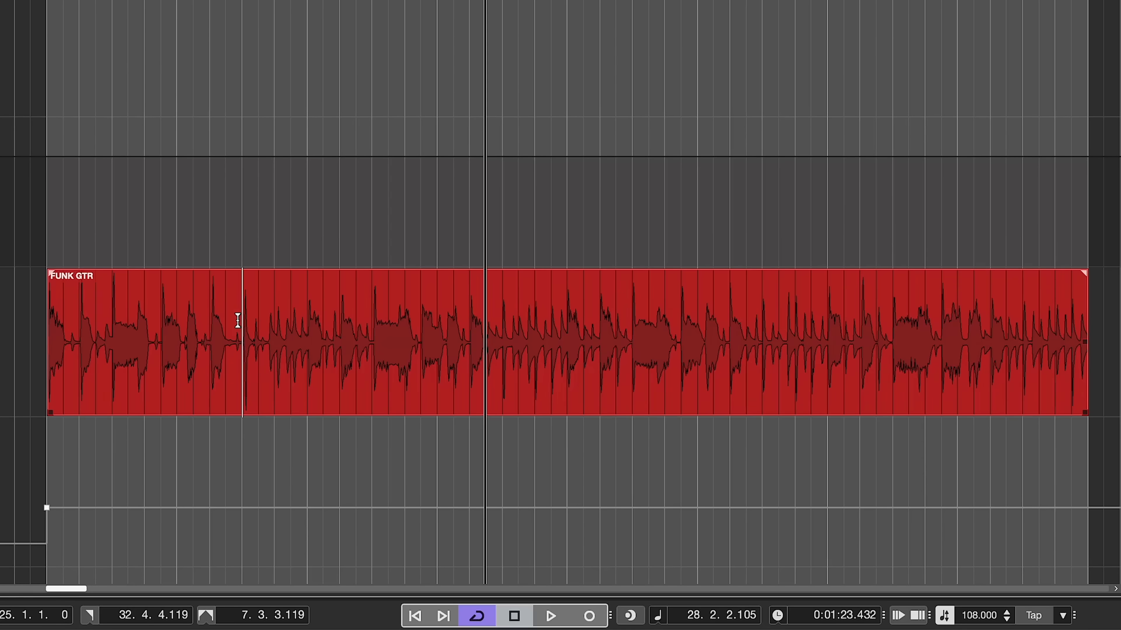
- Play back the FUNK GTR event to hear its original timing
{"action": "key", "text": "space"}
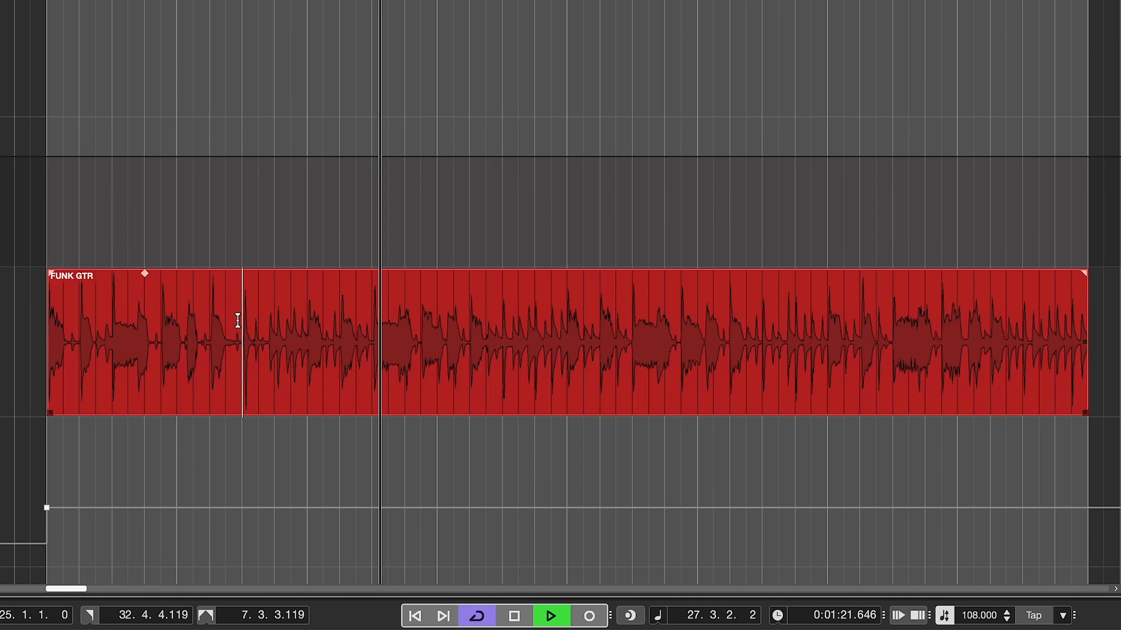
{"action": "key", "text": "space"}
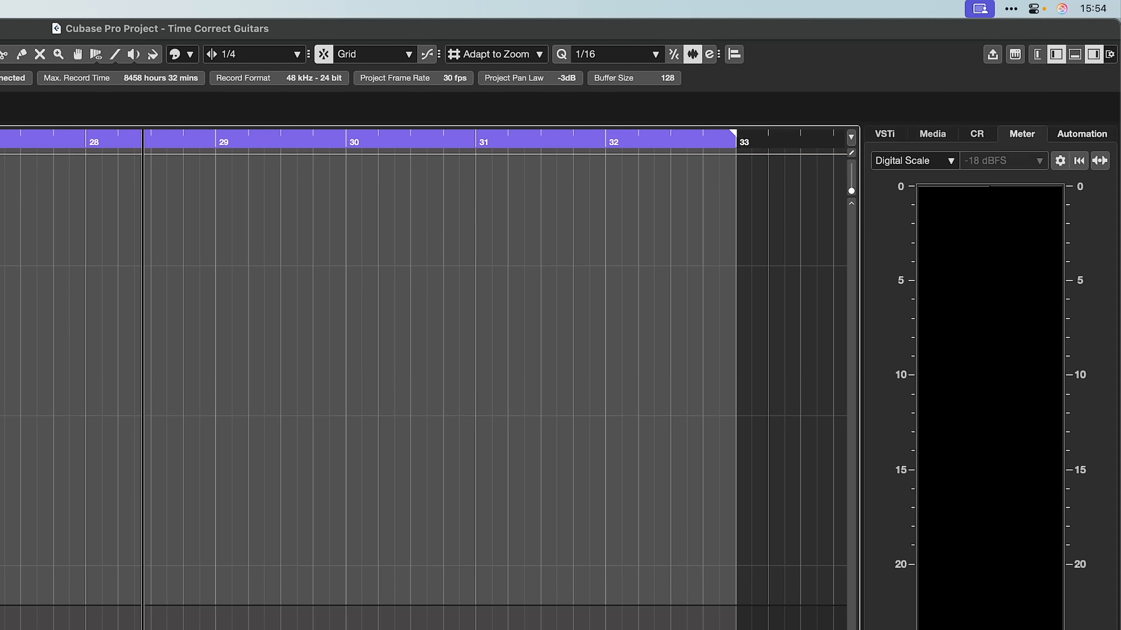
- Quantize the FUNK GTR event to a 1/16 grid with AudioWarp and play back the result
{"action": "left_click", "coordinate": [693, 59]}
{"action": "left_click", "coordinate": [621, 56]}
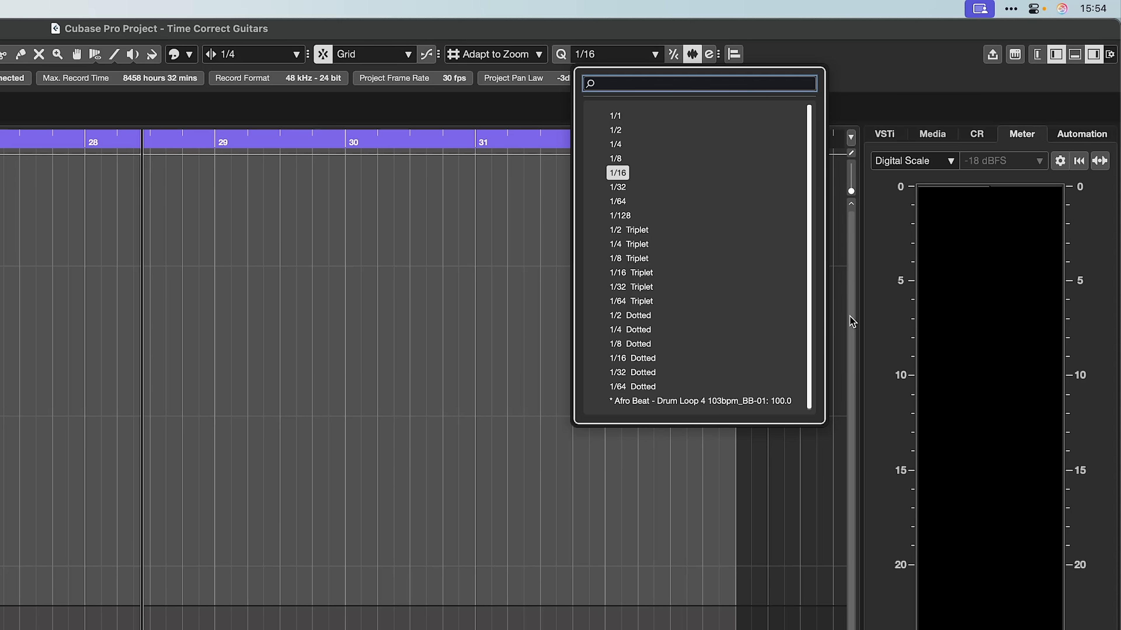
{"action": "left_click", "coordinate": [934, 377]}
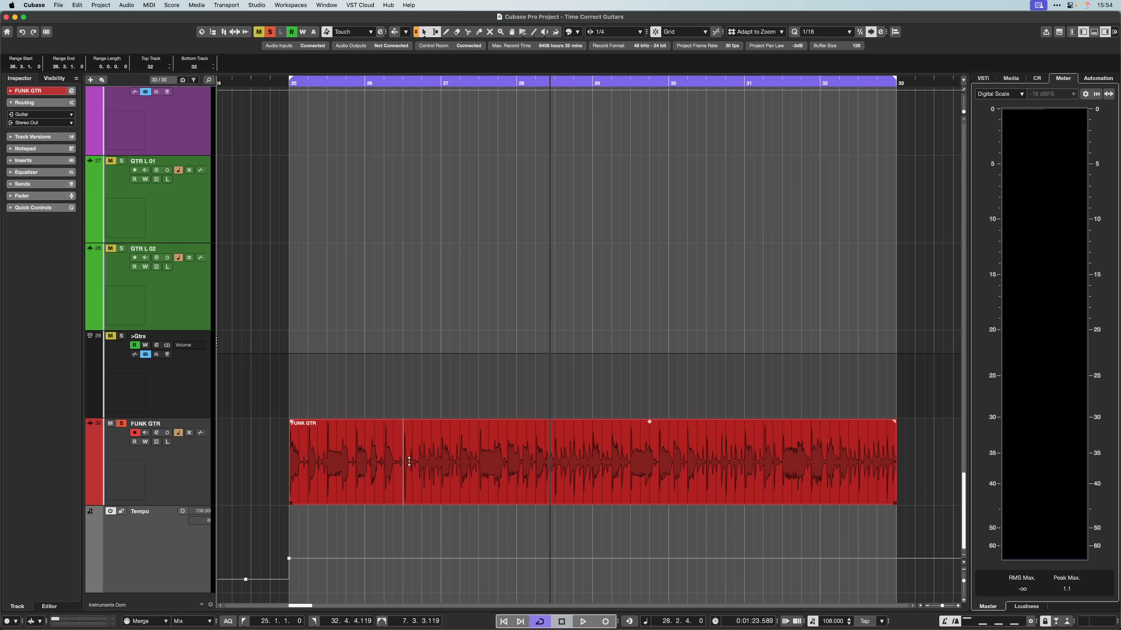
{"action": "left_click", "coordinate": [418, 492]}
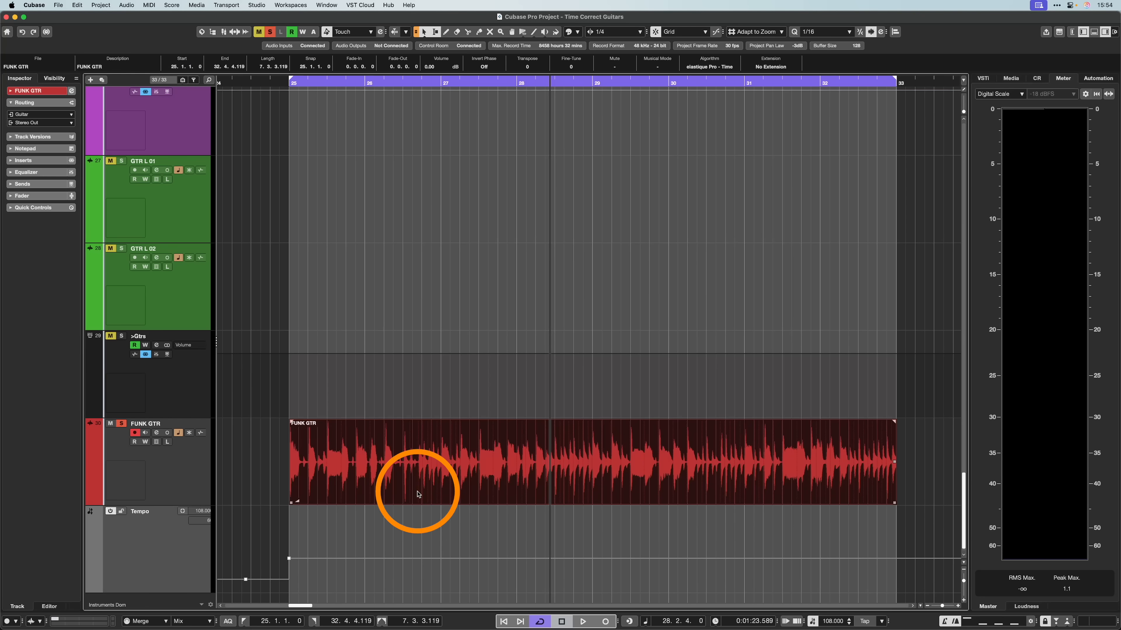
{"action": "key", "text": "q"}
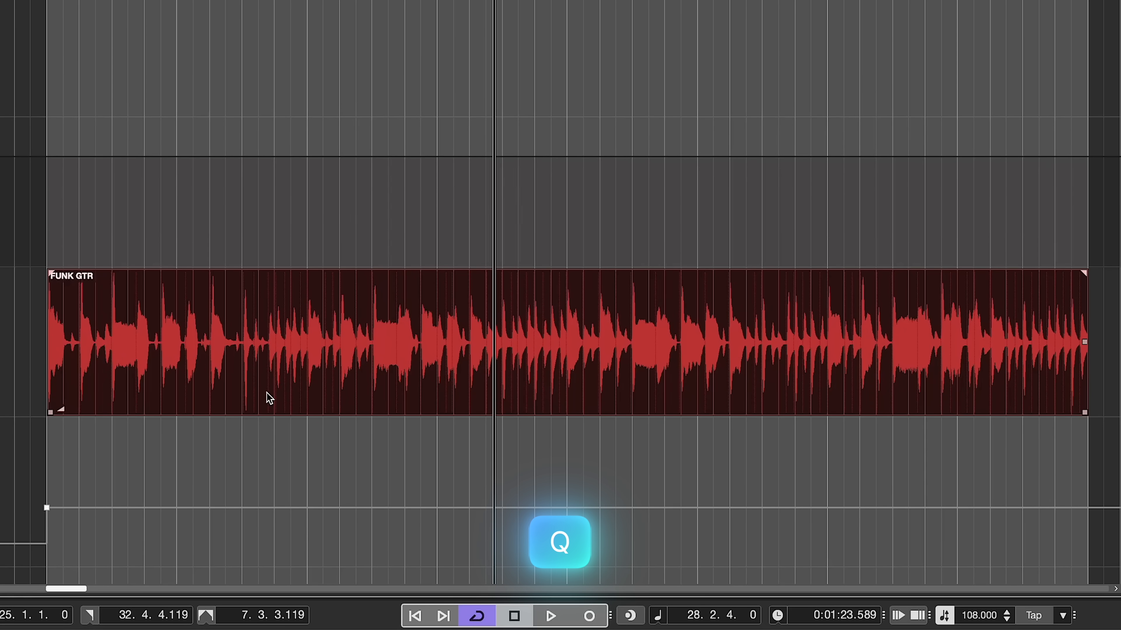
{"action": "key", "text": "q"}
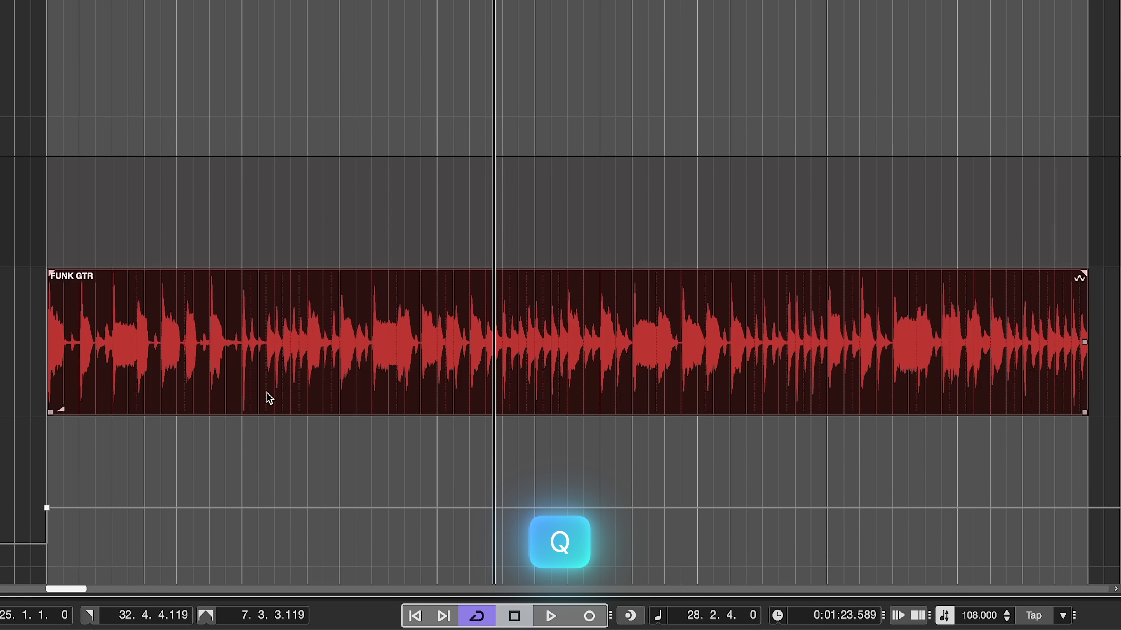
{"action": "key", "text": "space"}
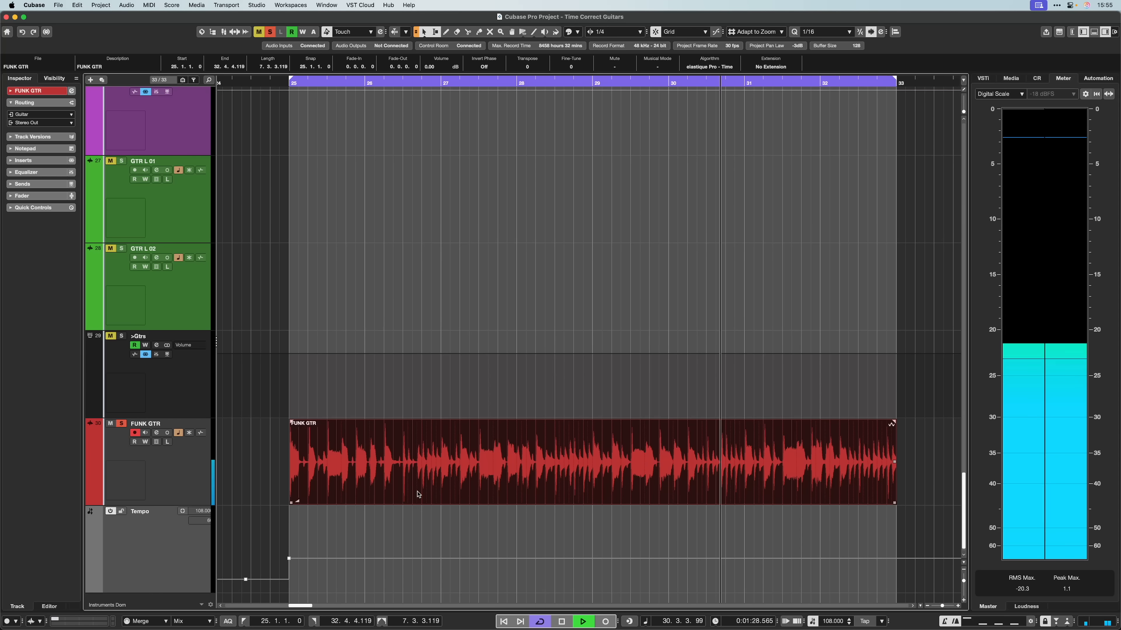
{"action": "key", "text": "space"}
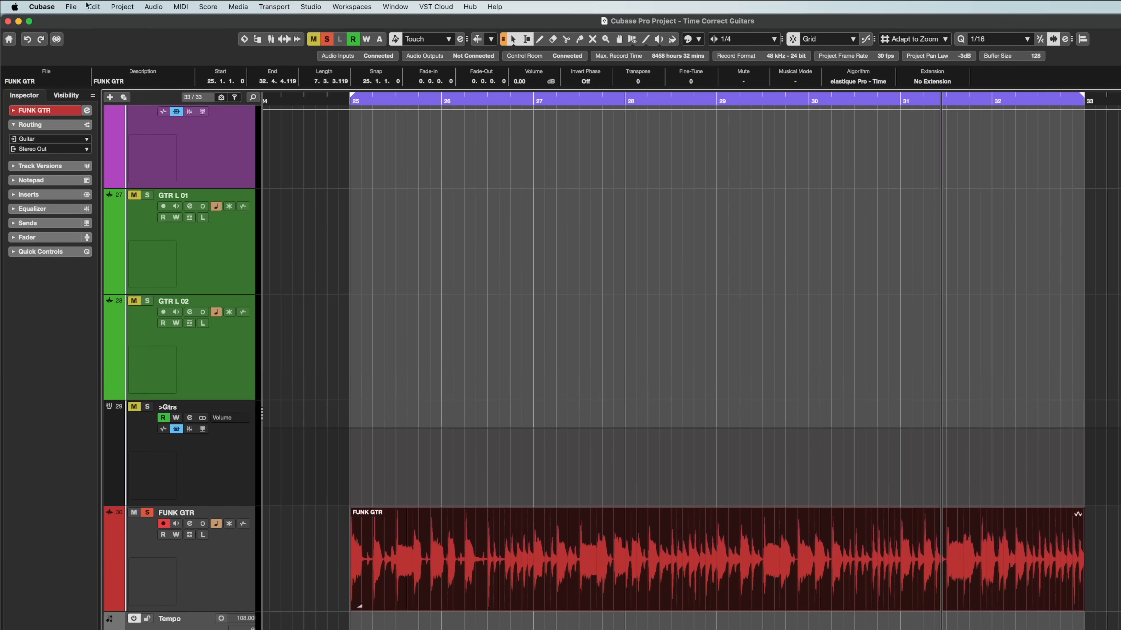
- Open the Quantize Panel for the FUNK GTR event and choose 1/16 as the grid type
{"action": "left_click", "coordinate": [91, 6]}
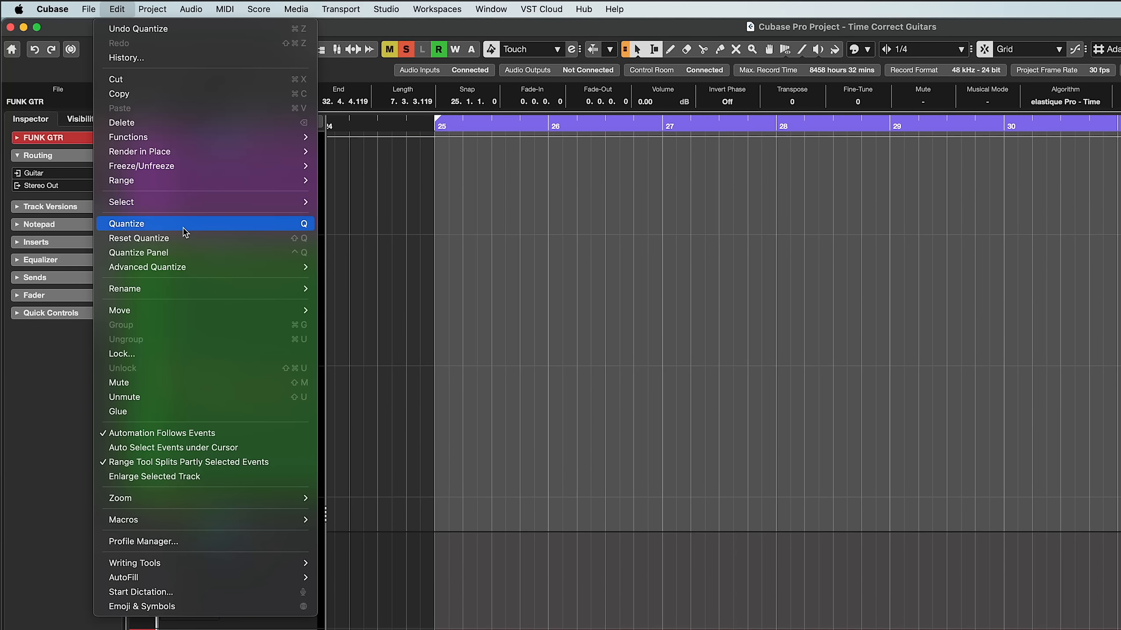
{"action": "left_click", "coordinate": [178, 255]}
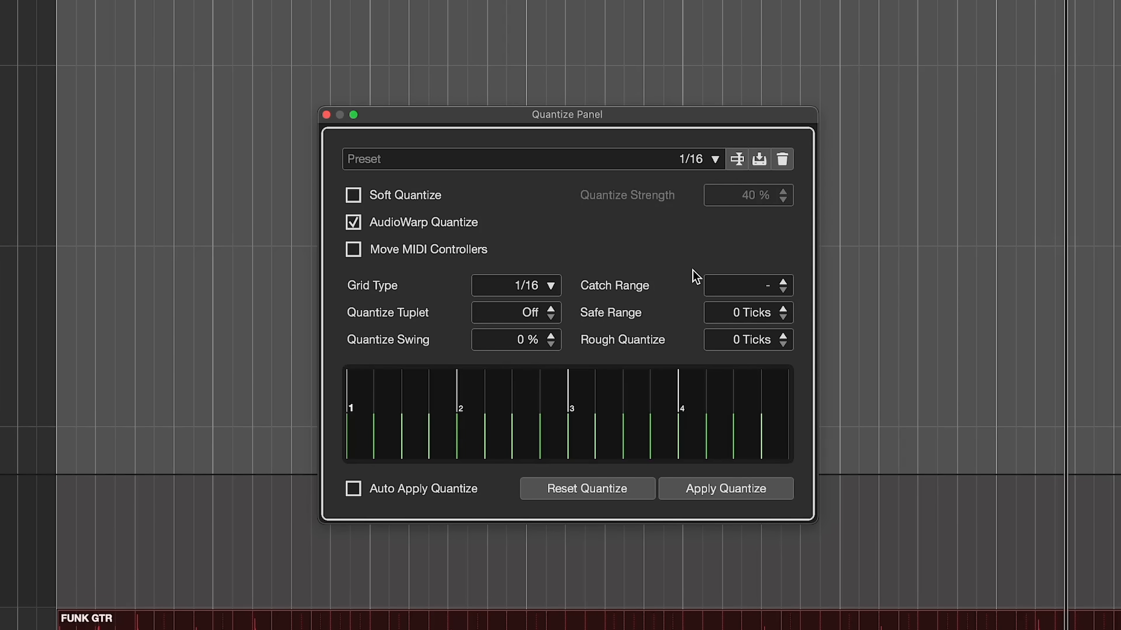
{"action": "left_click", "coordinate": [509, 292]}
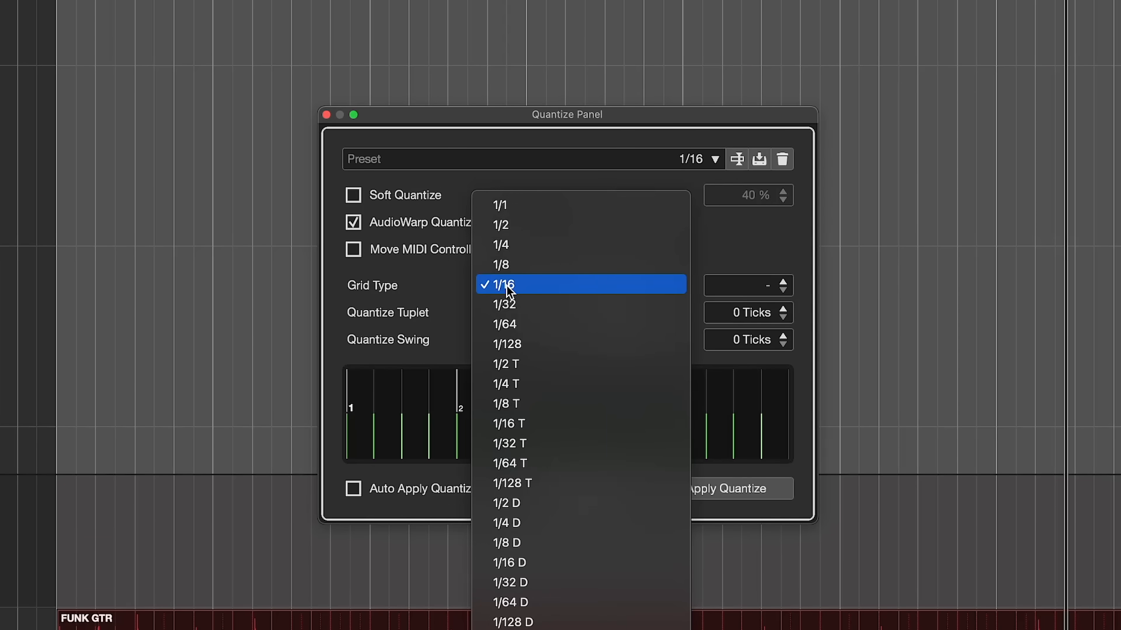
{"action": "left_click", "coordinate": [508, 289]}
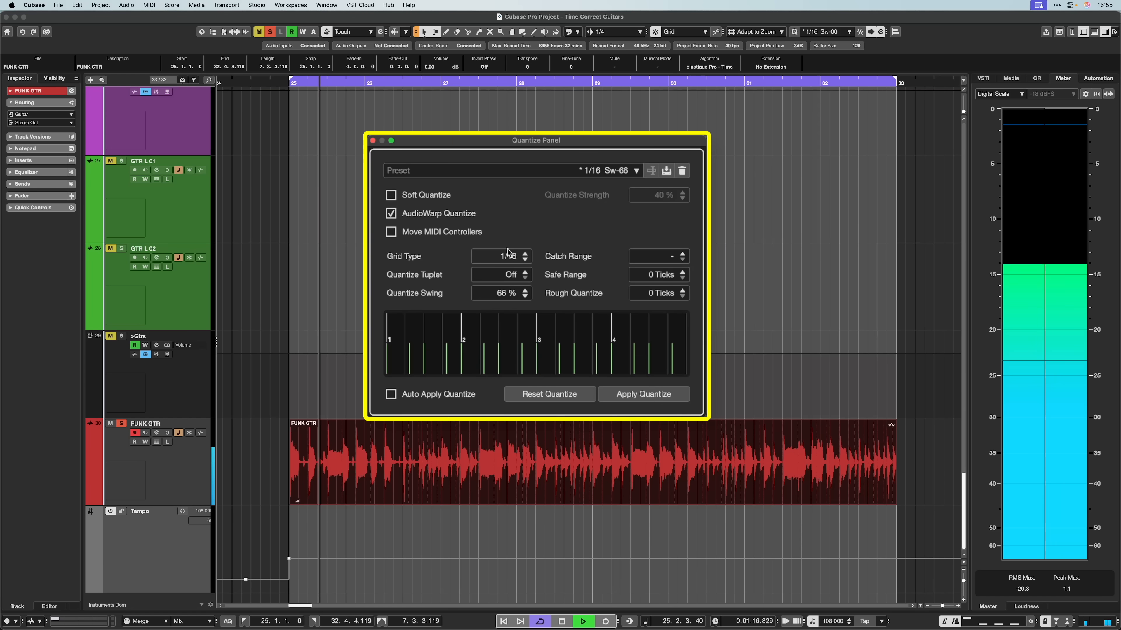
- Try Quantize Swing at 88 % and 100 % on the FUNK GTR event during playback
{"action": "left_click_drag", "start_coordinate": [513, 291], "coordinate": [512, 281]}
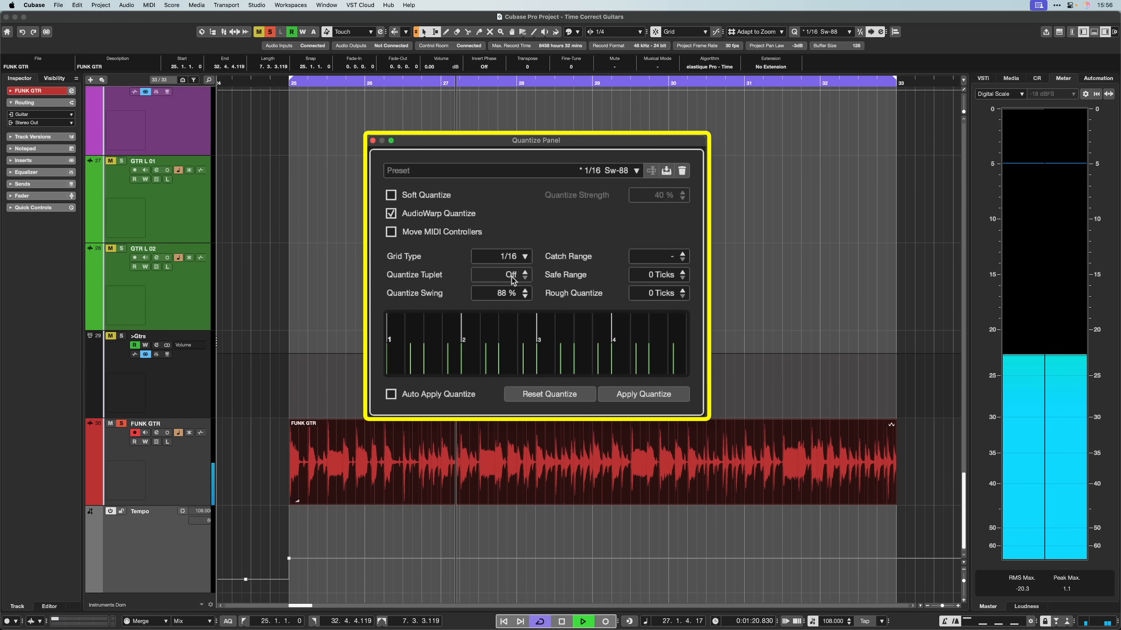
{"action": "left_click_drag", "start_coordinate": [510, 293], "coordinate": [511, 252]}
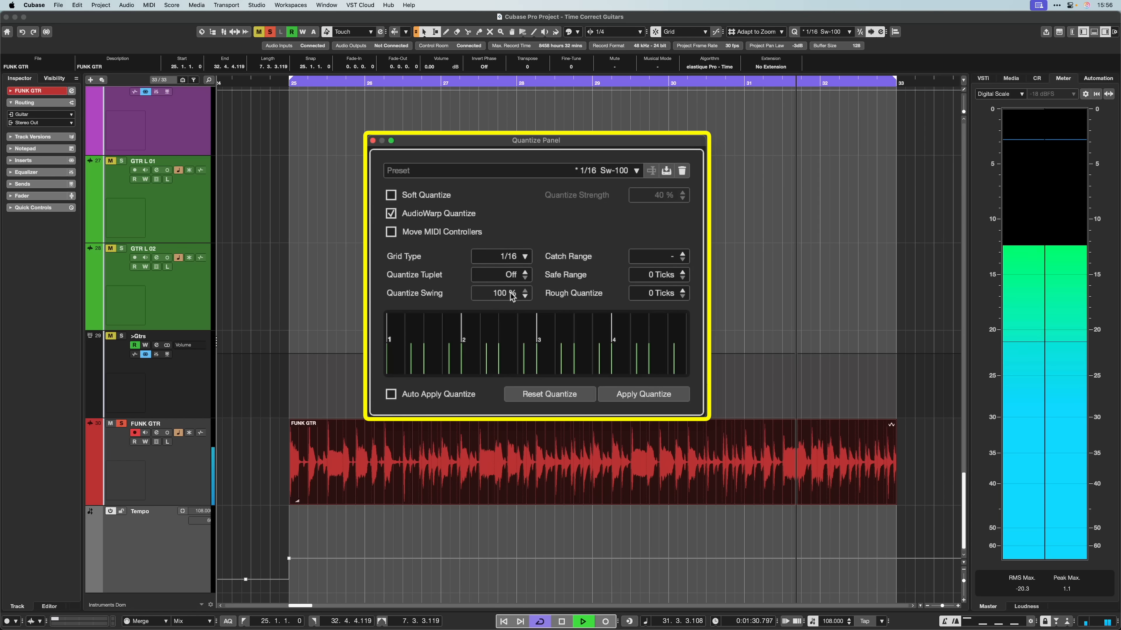
- Set Quantize Swing to 1 % and stop playback
{"action": "left_click", "coordinate": [511, 293]}
{"action": "type", "text": "1"}
{"action": "key", "text": "Return"}
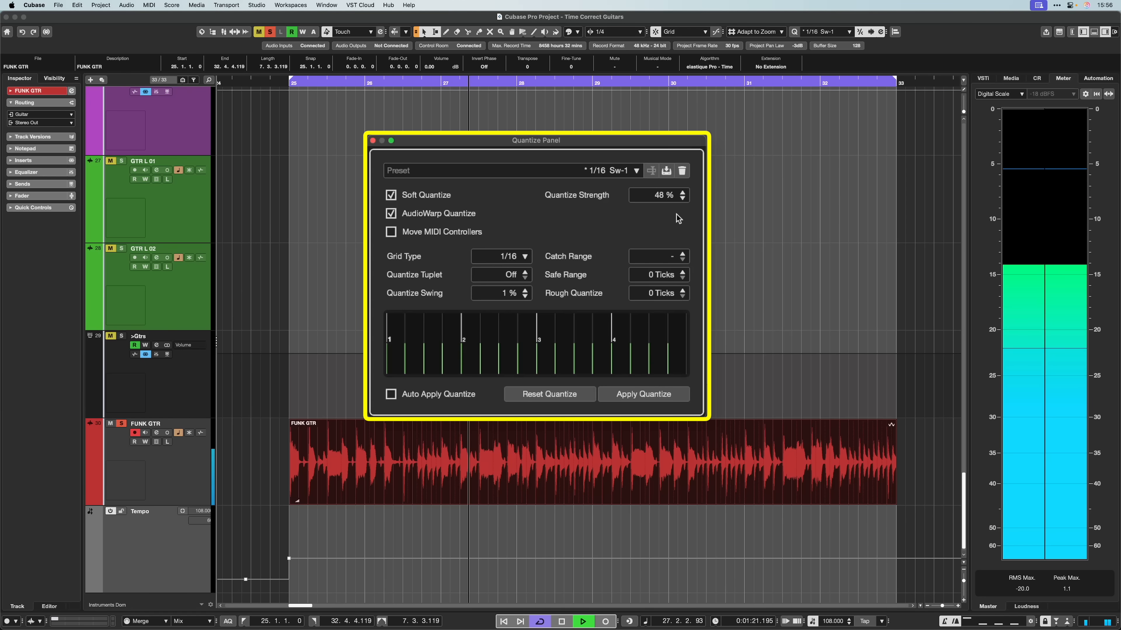
{"action": "key", "text": "space"}
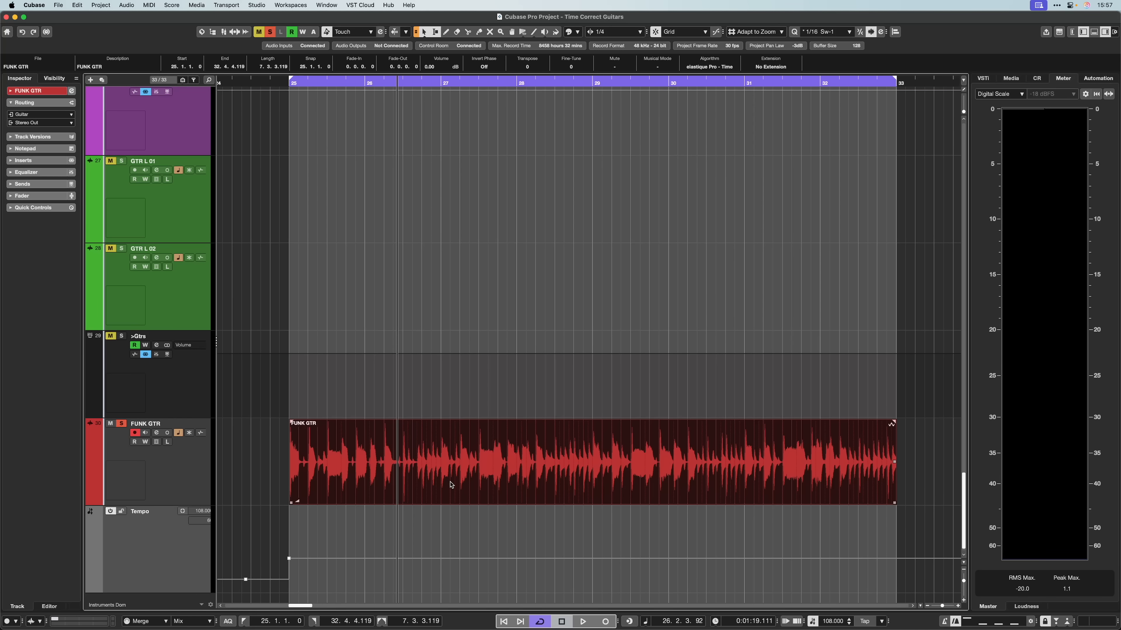
- Open the FUNK GTR event in the Sample Editor and enable Free Warp editing
{"action": "double_click", "coordinate": [457, 485]}
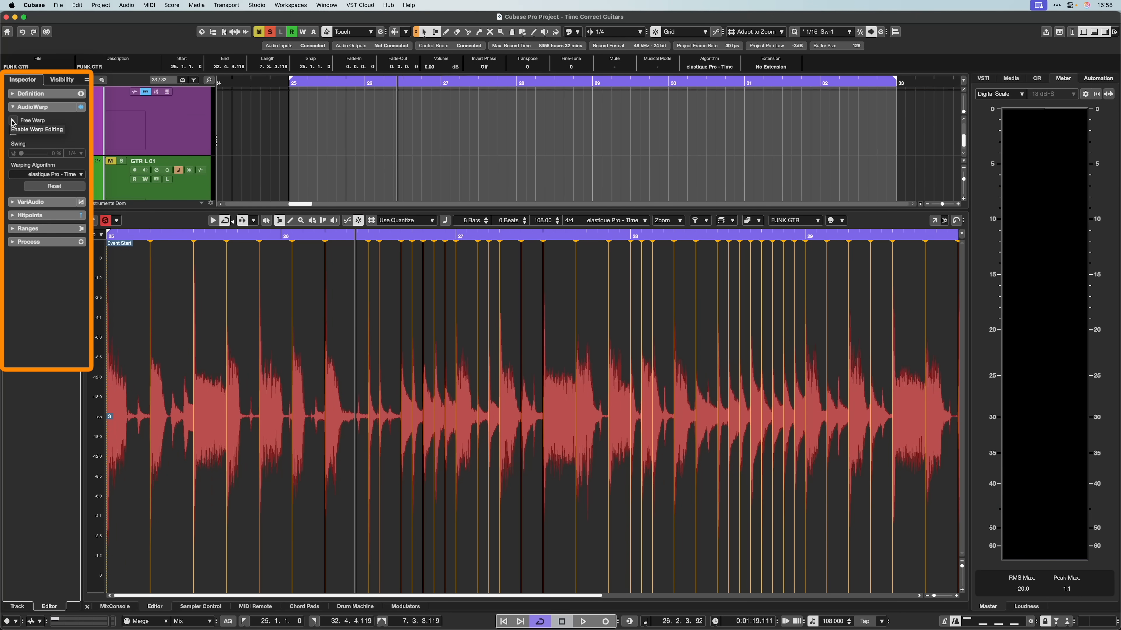
{"action": "left_click", "coordinate": [13, 120]}
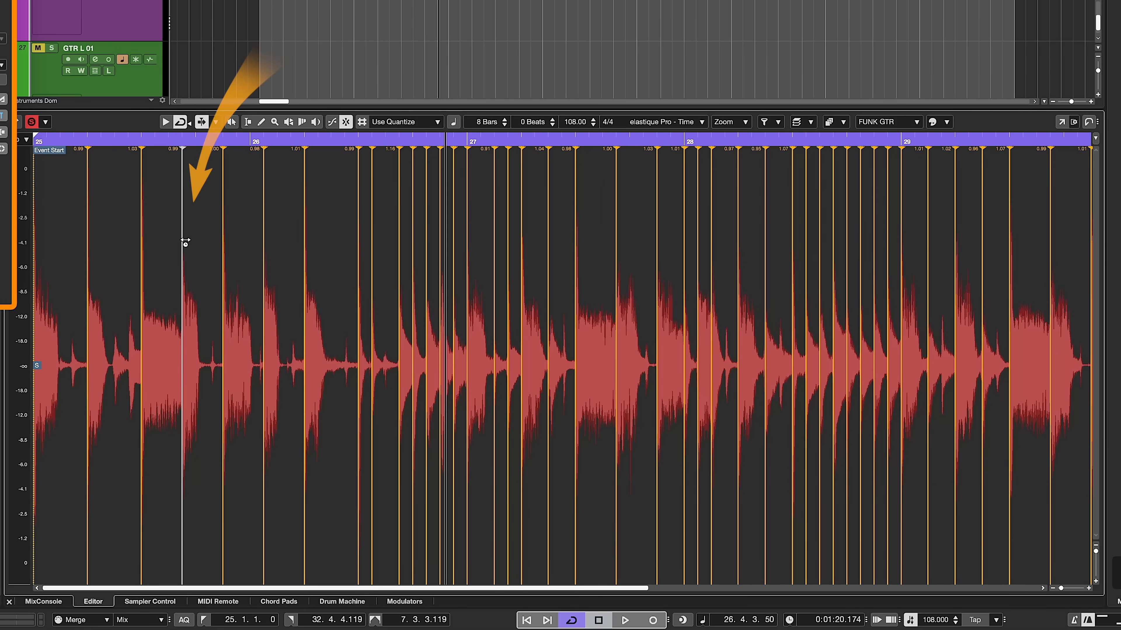
- Try shifting the third warp marker in bar 25 later and back to compare the timing
{"action": "left_click_drag", "start_coordinate": [191, 242], "coordinate": [199, 248]}
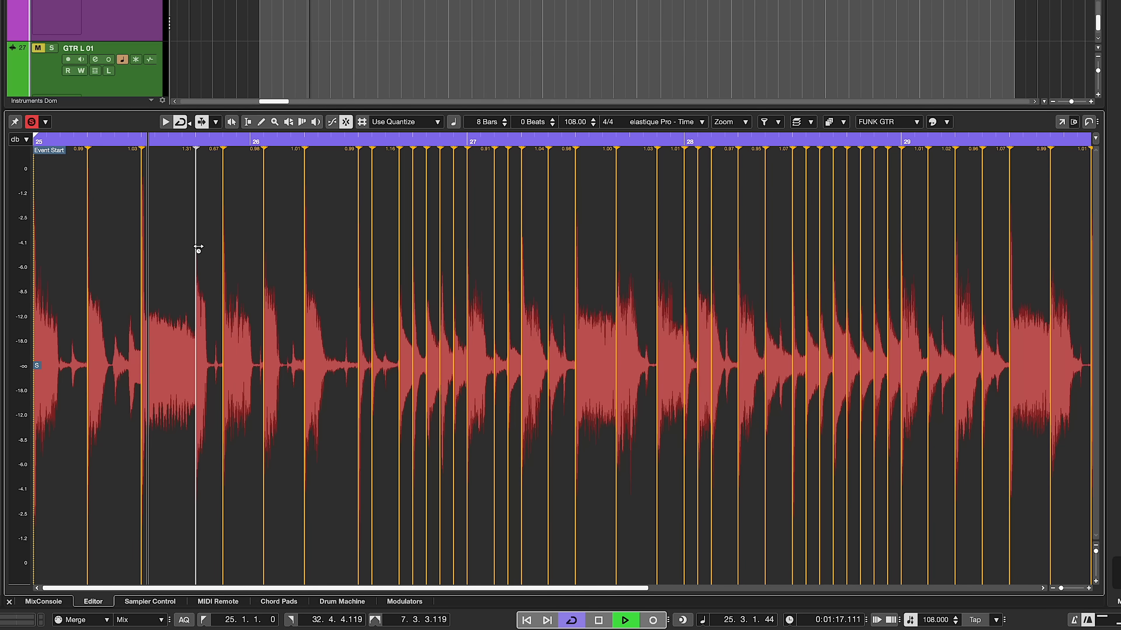
{"action": "left_click_drag", "start_coordinate": [198, 248], "coordinate": [190, 250]}
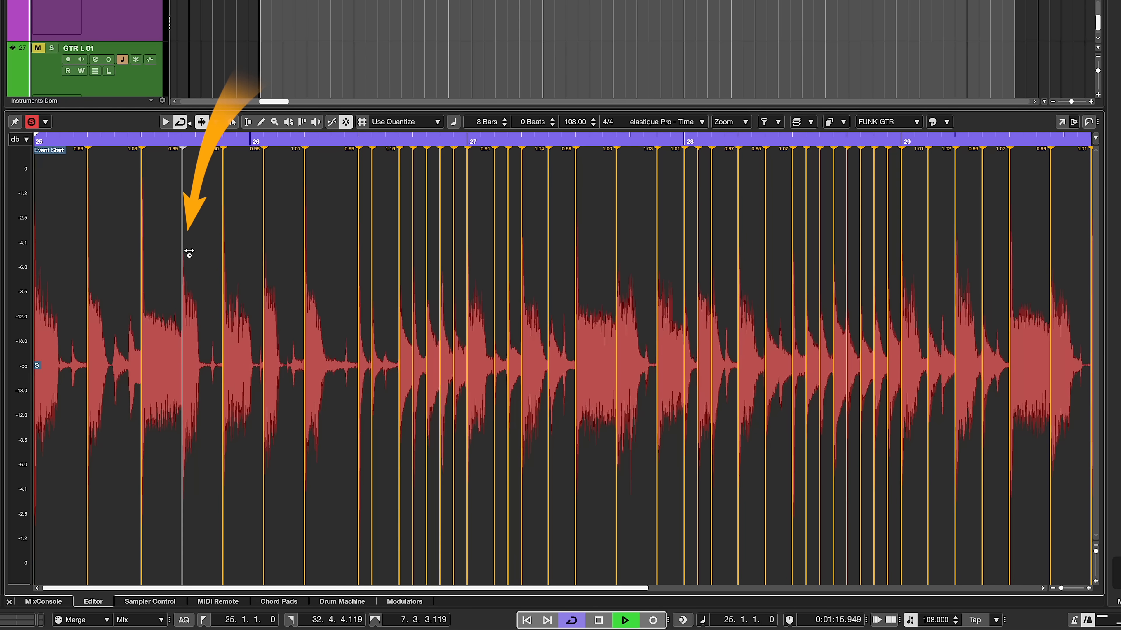
{"action": "left_click_drag", "start_coordinate": [184, 253], "coordinate": [198, 249]}
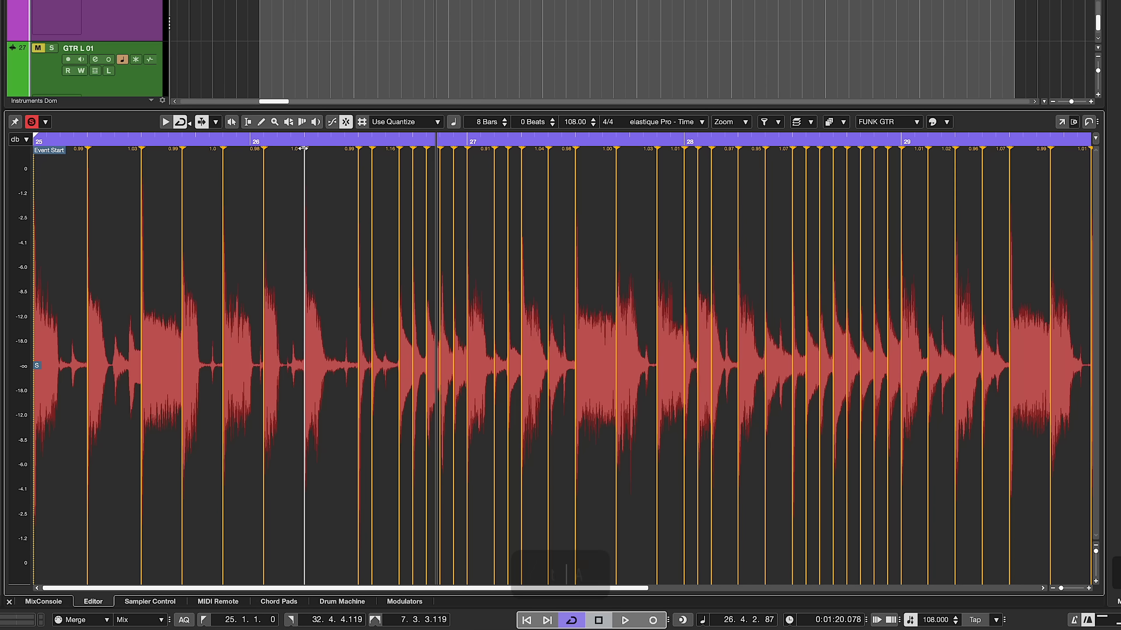
- Delete the second, third and fourth warp markers in bar 26
{"action": "key", "text": "alt"}
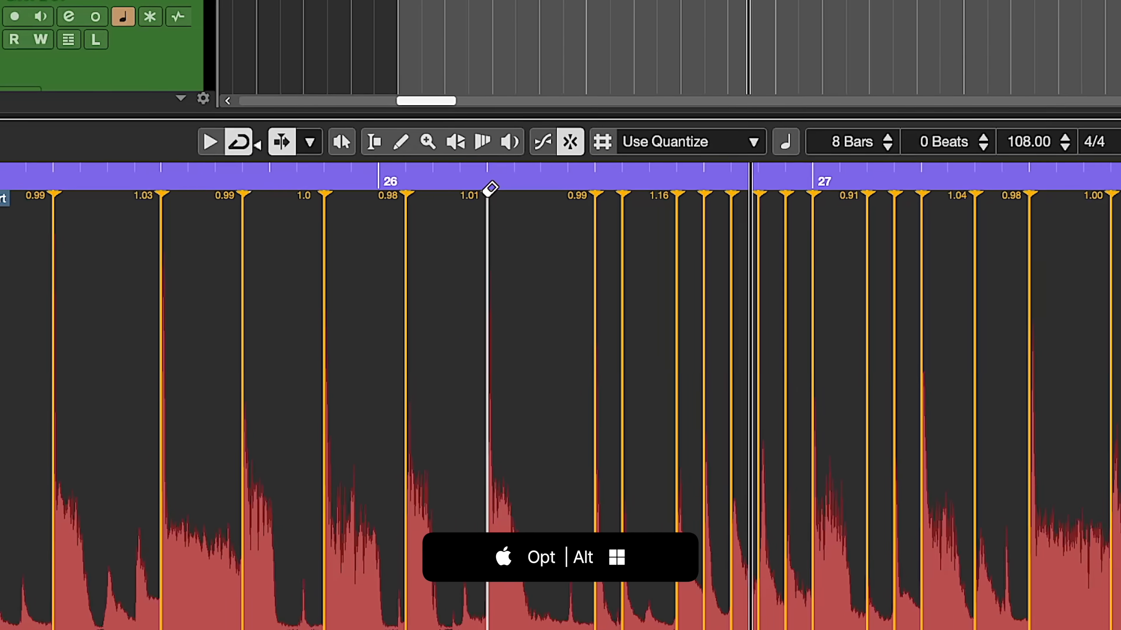
{"action": "left_click", "coordinate": [304, 145], "text": "alt"}
{"action": "left_click", "coordinate": [651, 199], "text": "alt"}
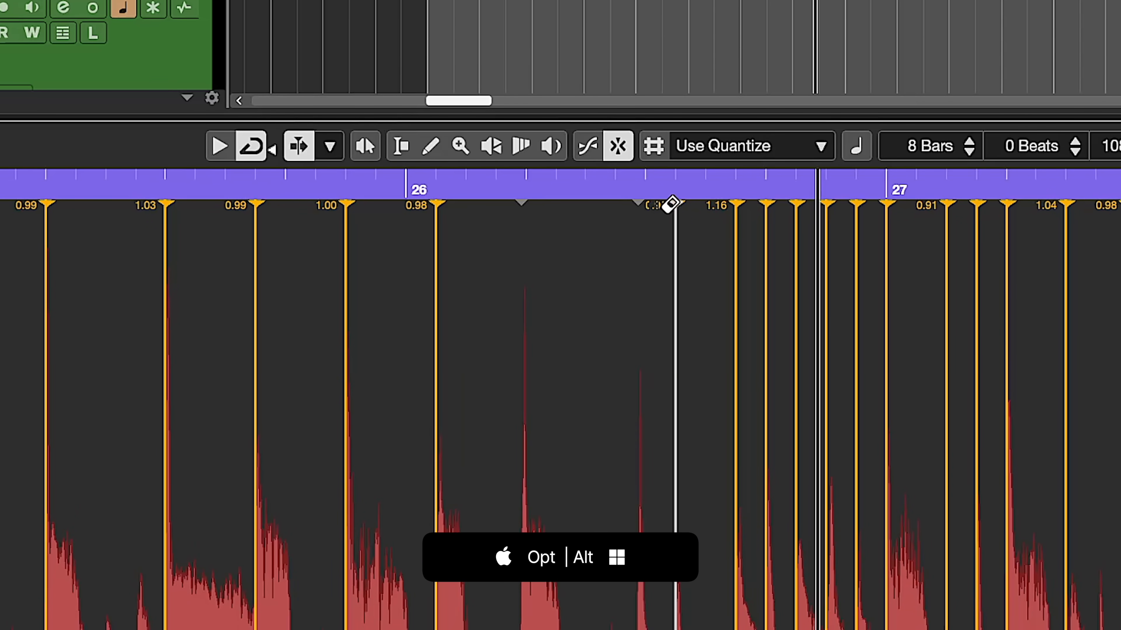
{"action": "left_click", "coordinate": [683, 199], "text": "alt"}
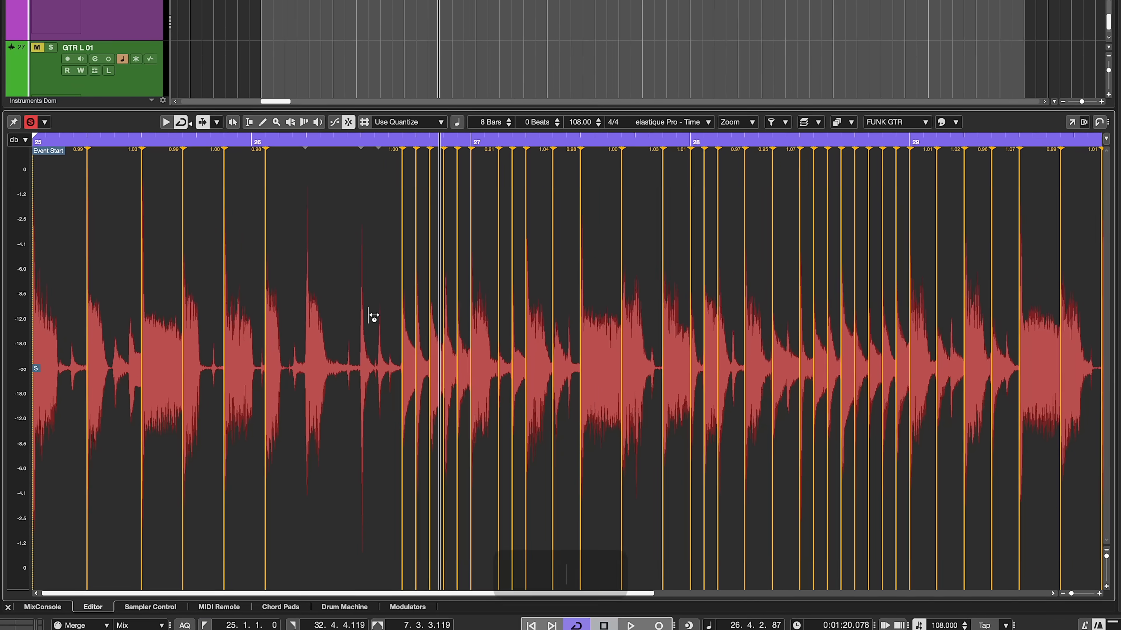
- Insert a warp marker on the second note of bar 26, drag it slightly later and audition the timing
{"action": "key", "text": "space"}
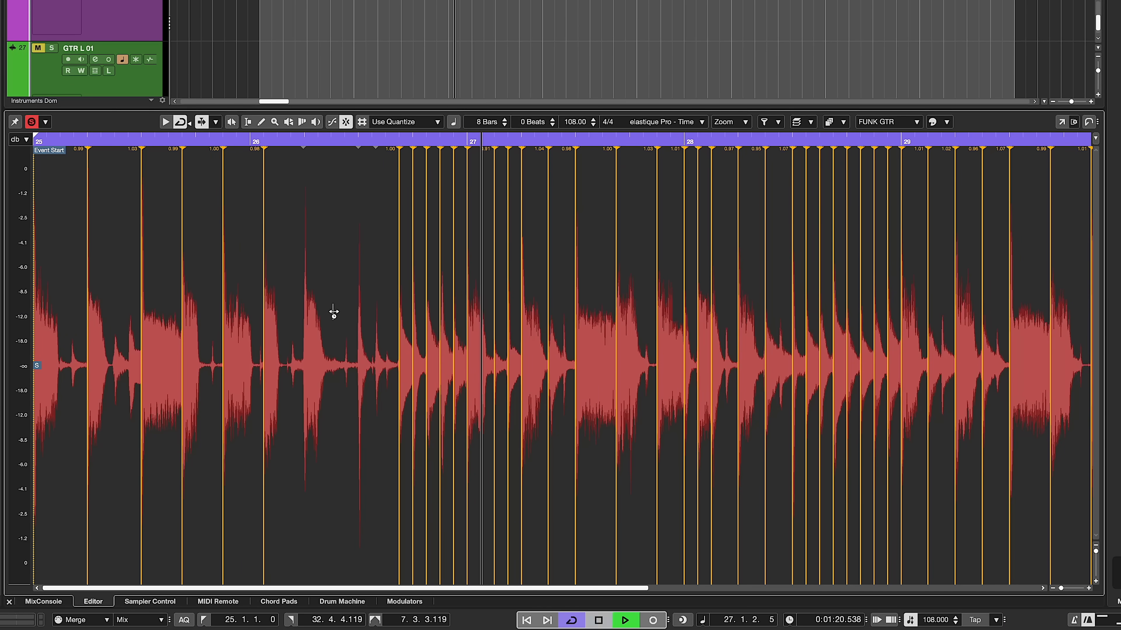
{"action": "left_click_drag", "start_coordinate": [307, 315], "coordinate": [321, 317]}
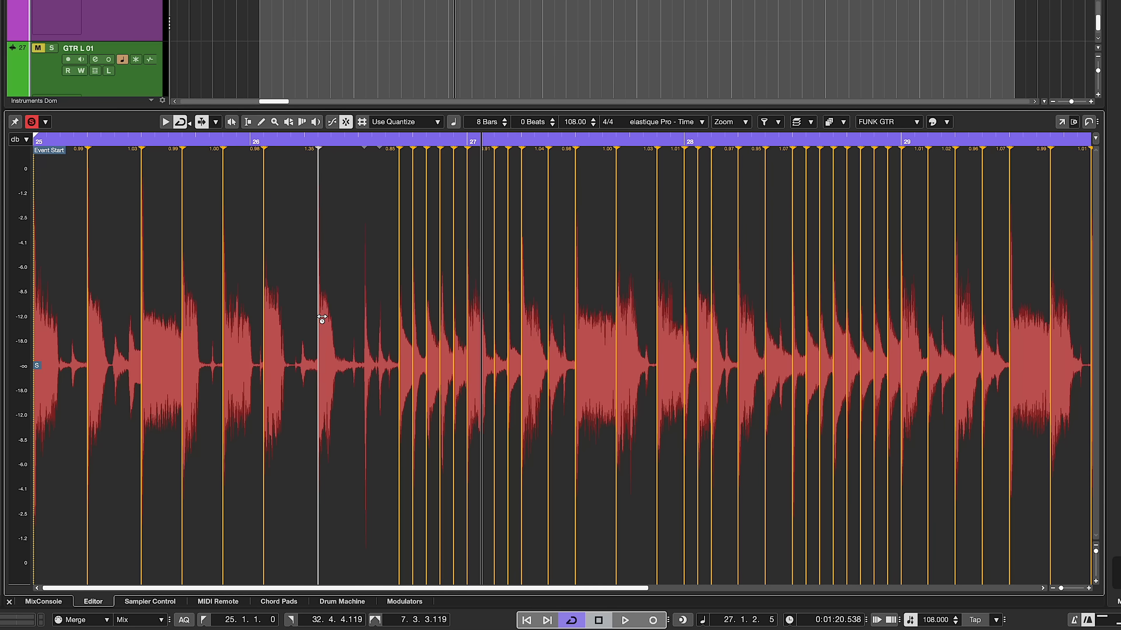
{"action": "key", "text": "space"}
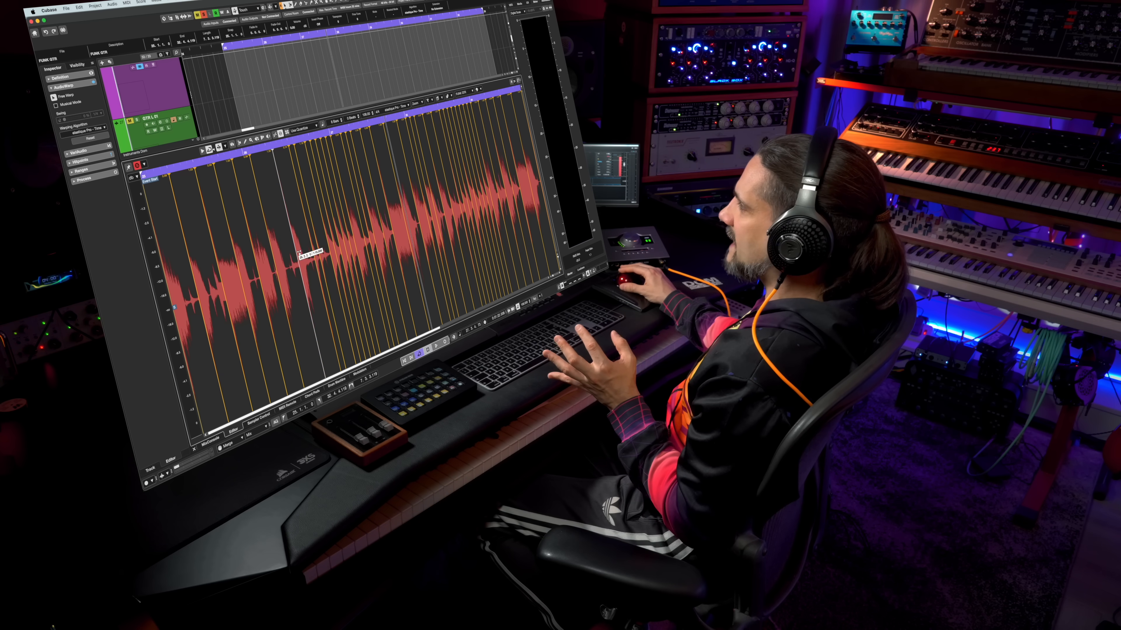
{"action": "left_click_drag", "start_coordinate": [298, 254], "coordinate": [293, 259]}
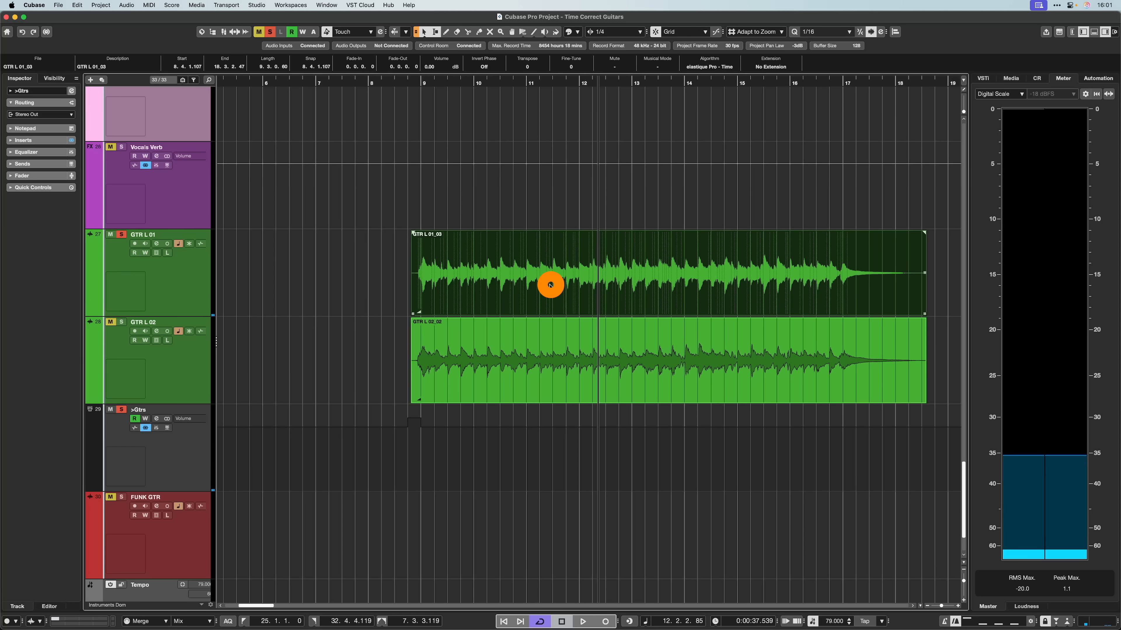
- Examine the whole GTR L 01_03 waveform in the Sample Editor and audition the quantized event
{"action": "double_click", "coordinate": [550, 284]}
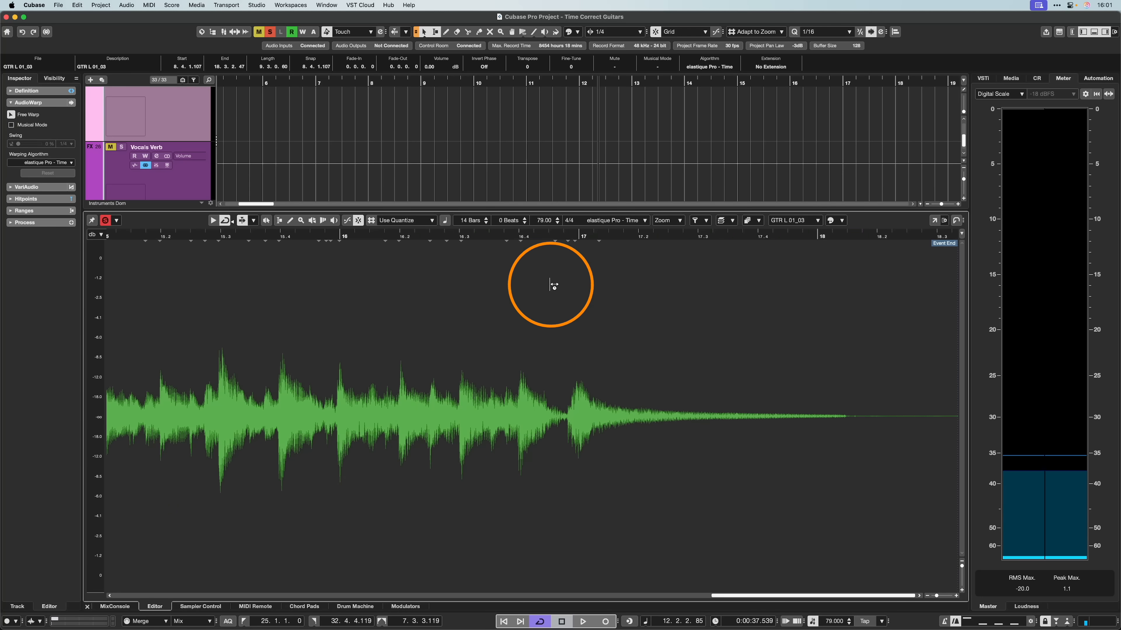
{"action": "key", "text": "g"}
{"action": "key", "text": "g"}
{"action": "key", "text": "g"}
{"action": "key", "text": "g"}
{"action": "key", "text": "g"}
{"action": "key", "text": "g"}
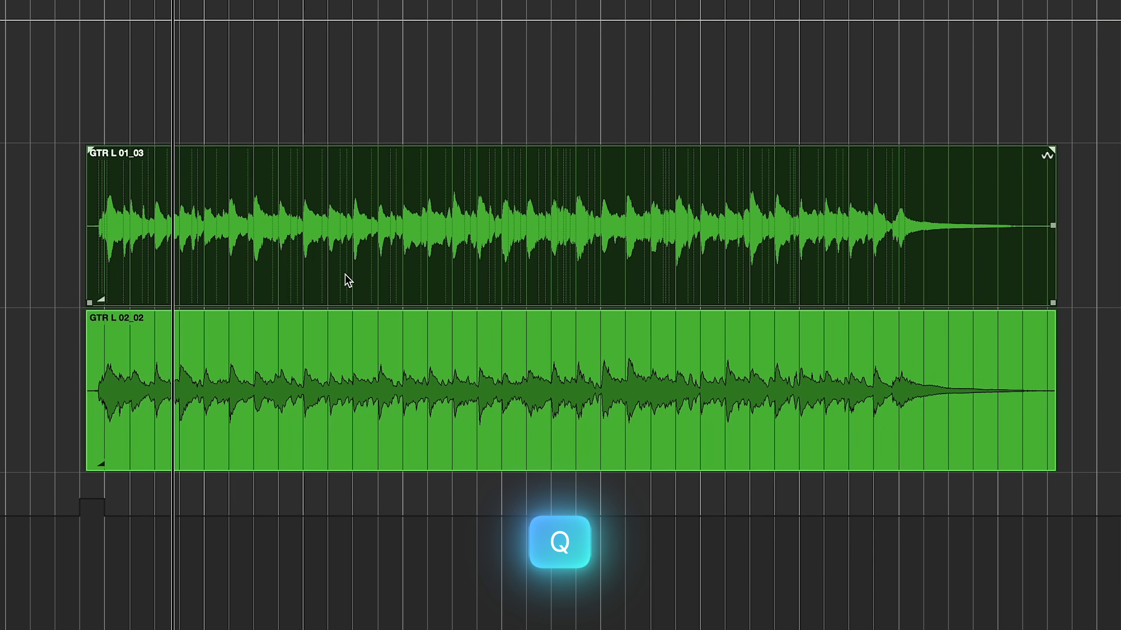
{"action": "key", "text": "space"}
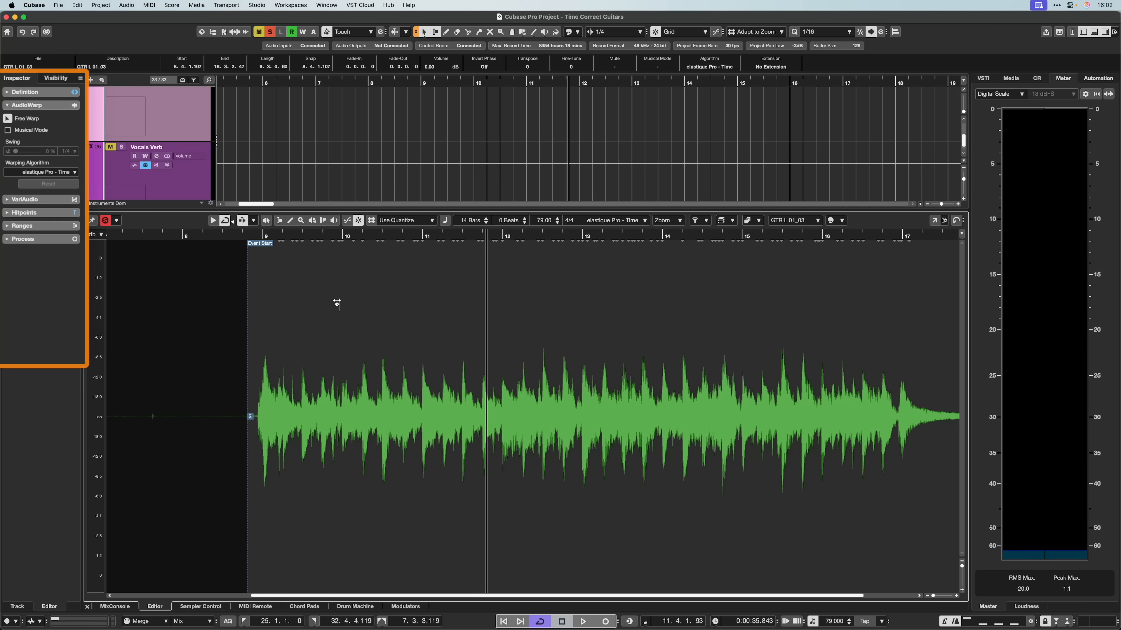
- Open the hitpoint settings for GTR L 01_03 and set Threshold to 28 % with Intensity at 0 %
{"action": "left_click", "coordinate": [48, 217]}
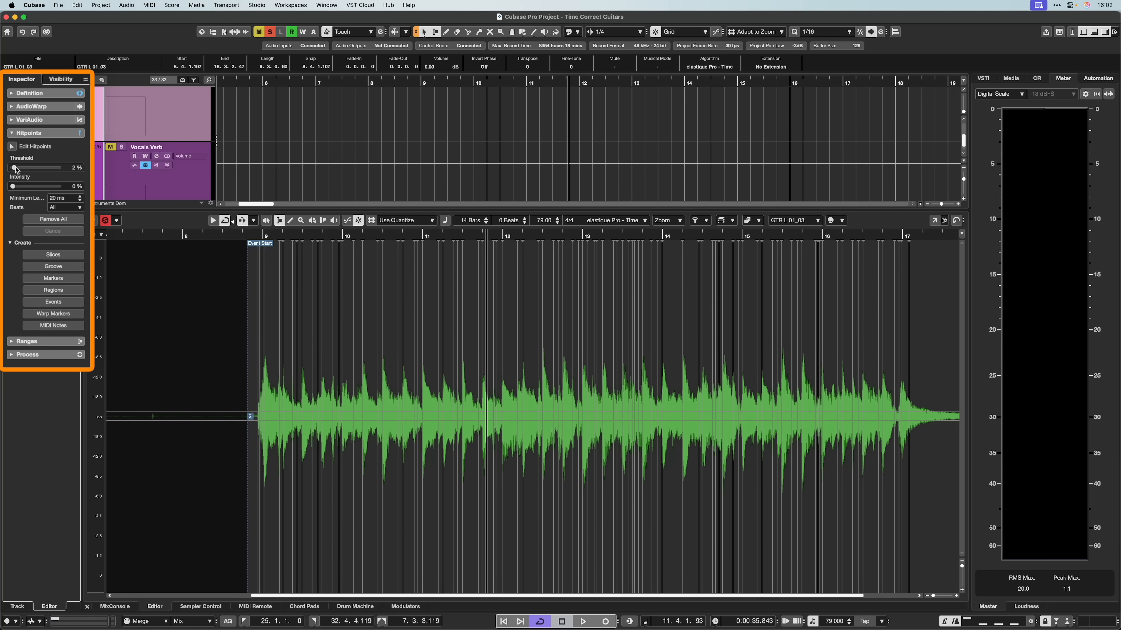
{"action": "left_click_drag", "start_coordinate": [14, 169], "coordinate": [28, 184]}
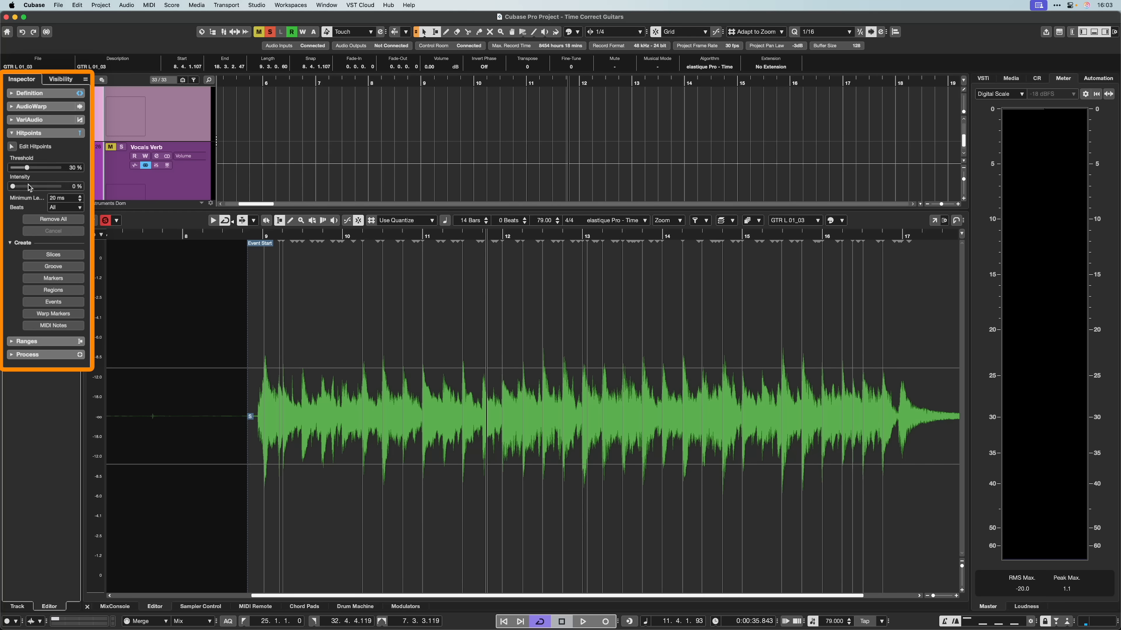
{"action": "left_click_drag", "start_coordinate": [14, 189], "coordinate": [27, 170]}
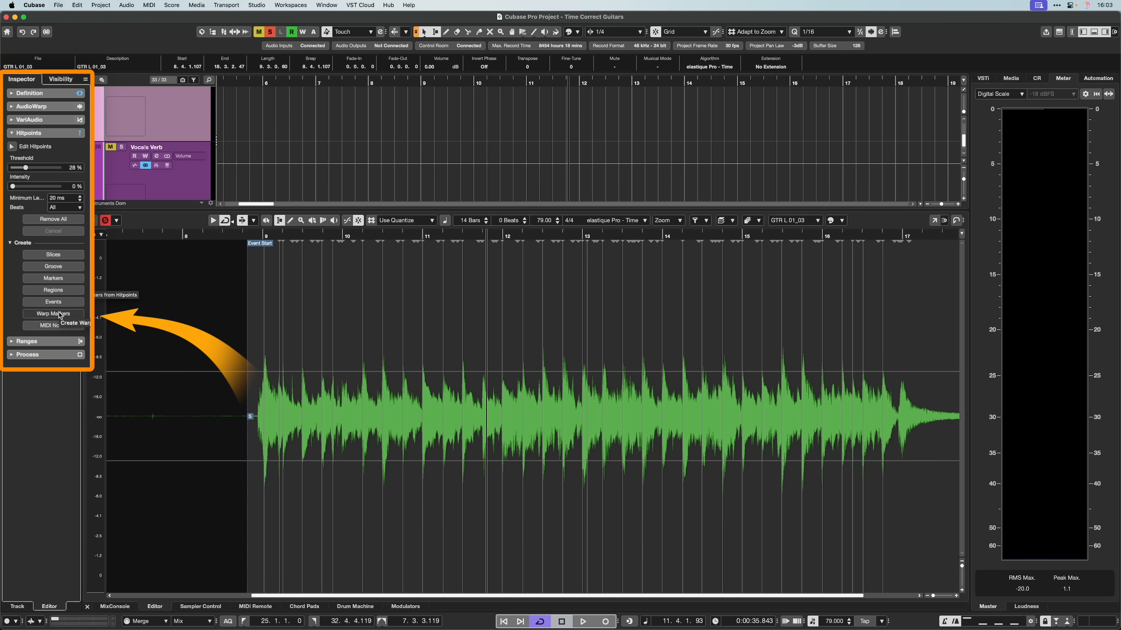
- Create warp markers from the hitpoints of GTR L 01_03 and quantize its audio with AudioWarp
{"action": "left_click", "coordinate": [50, 313]}
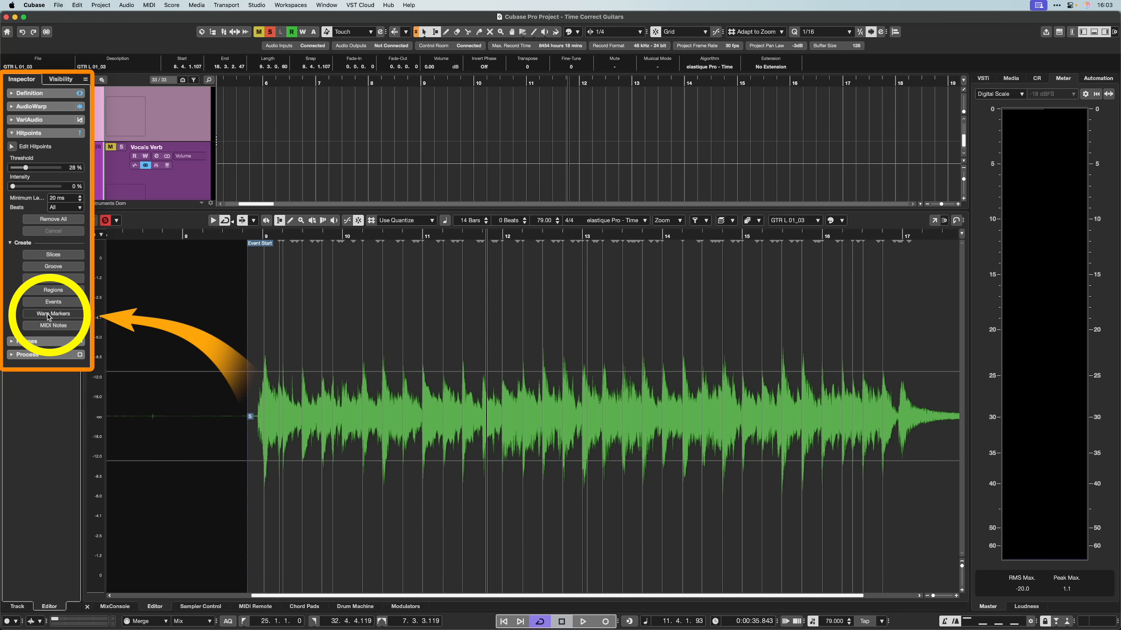
{"action": "left_click", "coordinate": [57, 107]}
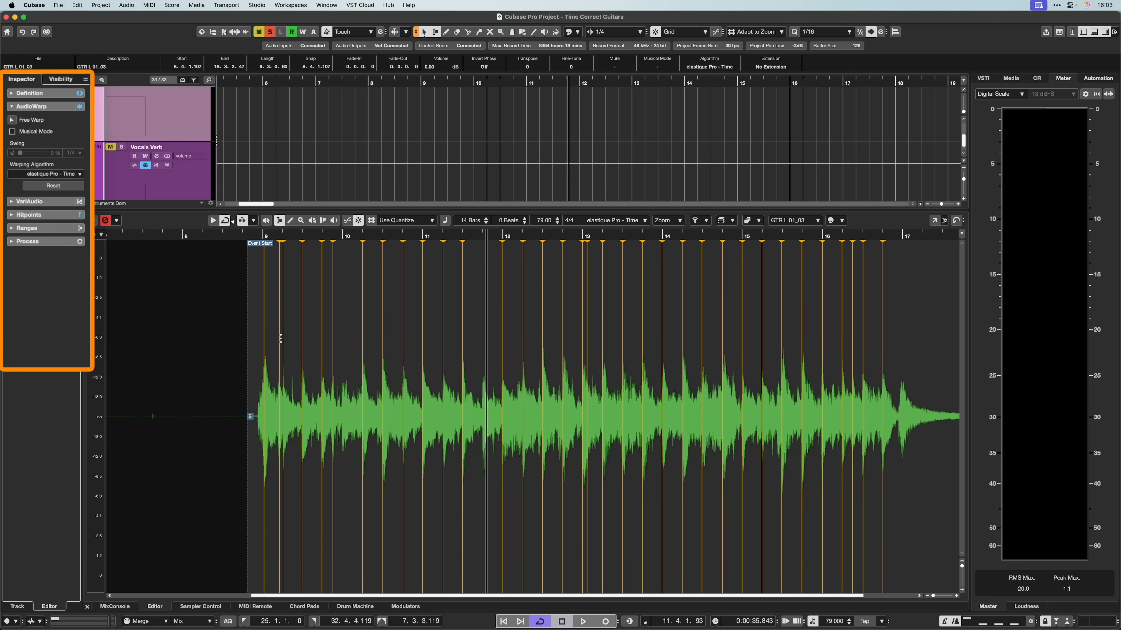
{"action": "key", "text": "q"}
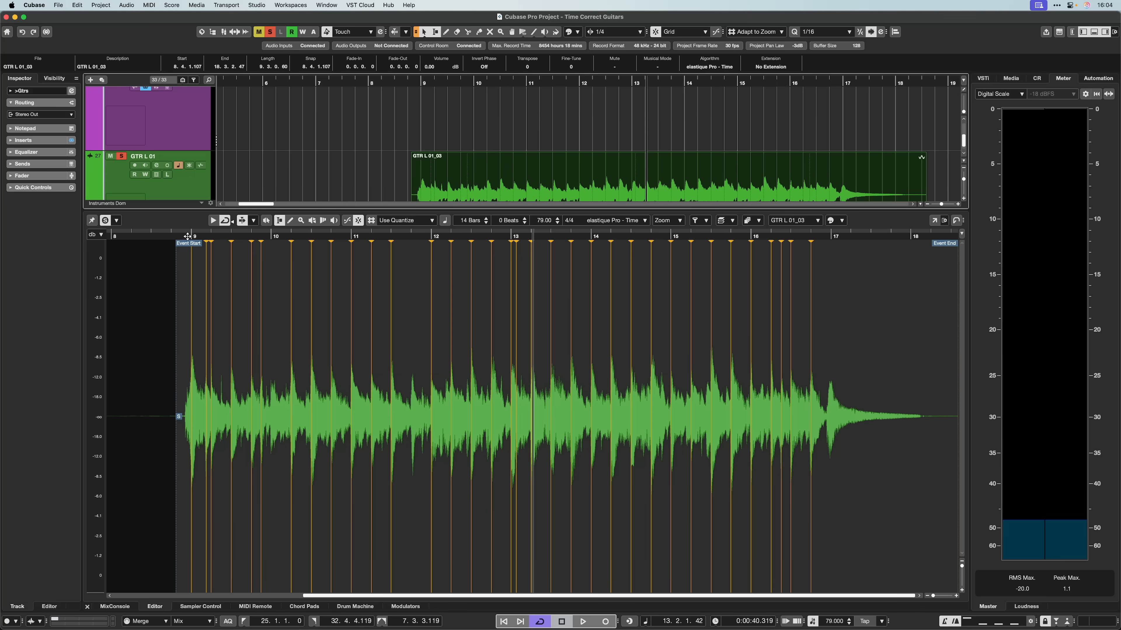
- Audition bar 9 and realign the warp marker just before beat 9.2 with the start of its note
{"action": "left_click_drag", "start_coordinate": [188, 236], "coordinate": [184, 261]}
{"action": "left_click_drag", "start_coordinate": [144, 414], "coordinate": [236, 426]}
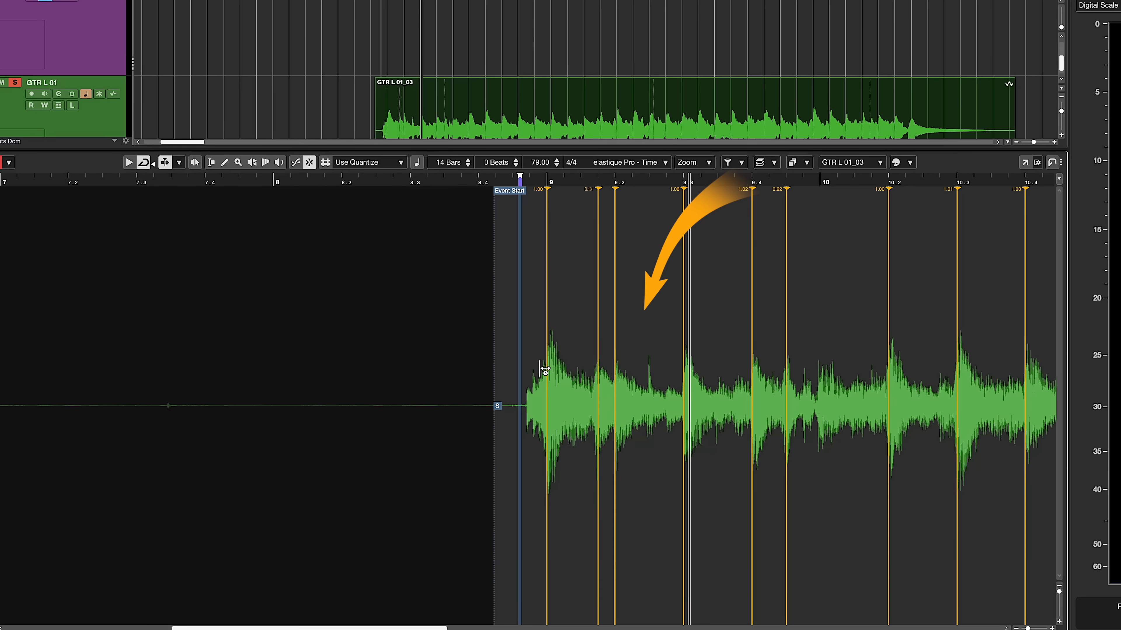
{"action": "key", "text": "space"}
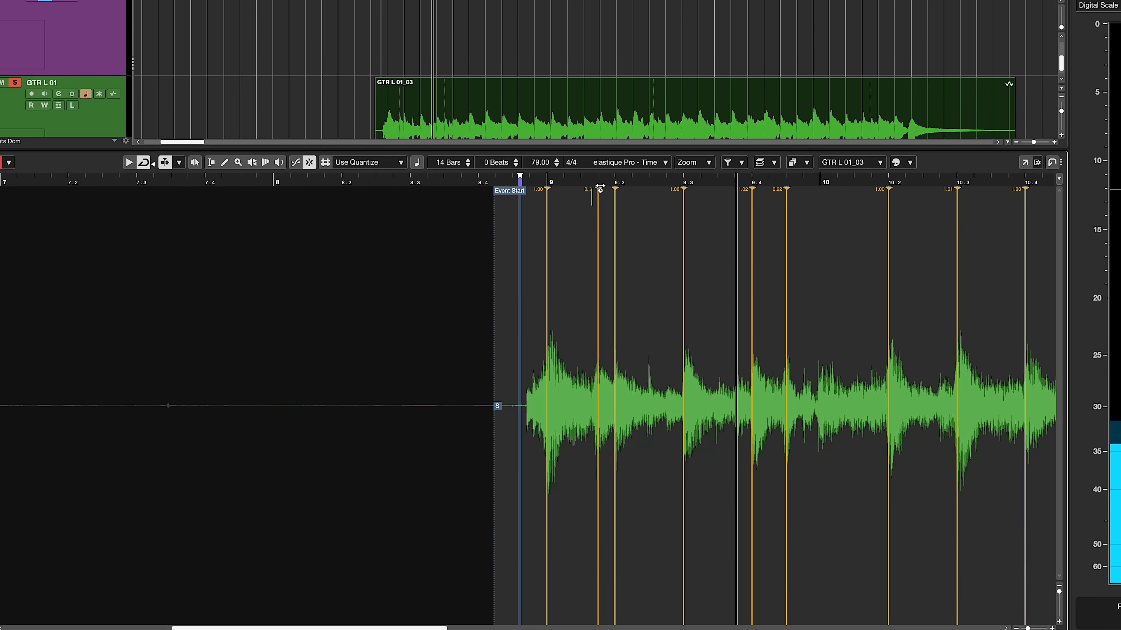
{"action": "left_click", "coordinate": [592, 206]}
{"action": "scroll", "coordinate": [592, 225], "scroll_direction": "up", "scroll_amount": 5}
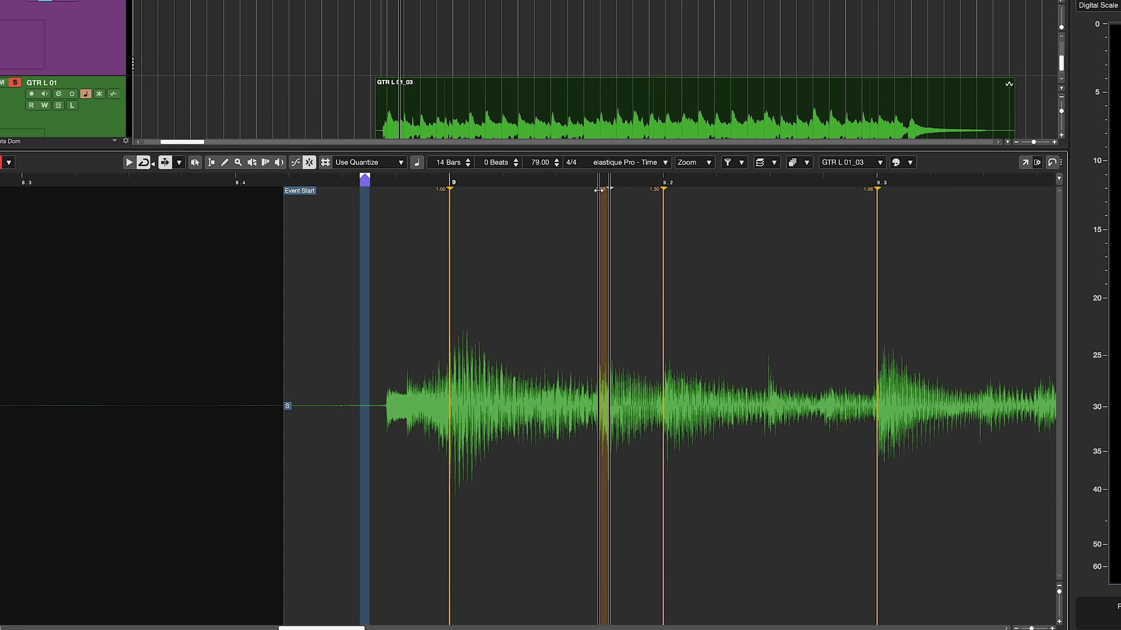
{"action": "key", "text": "ctrl+z"}
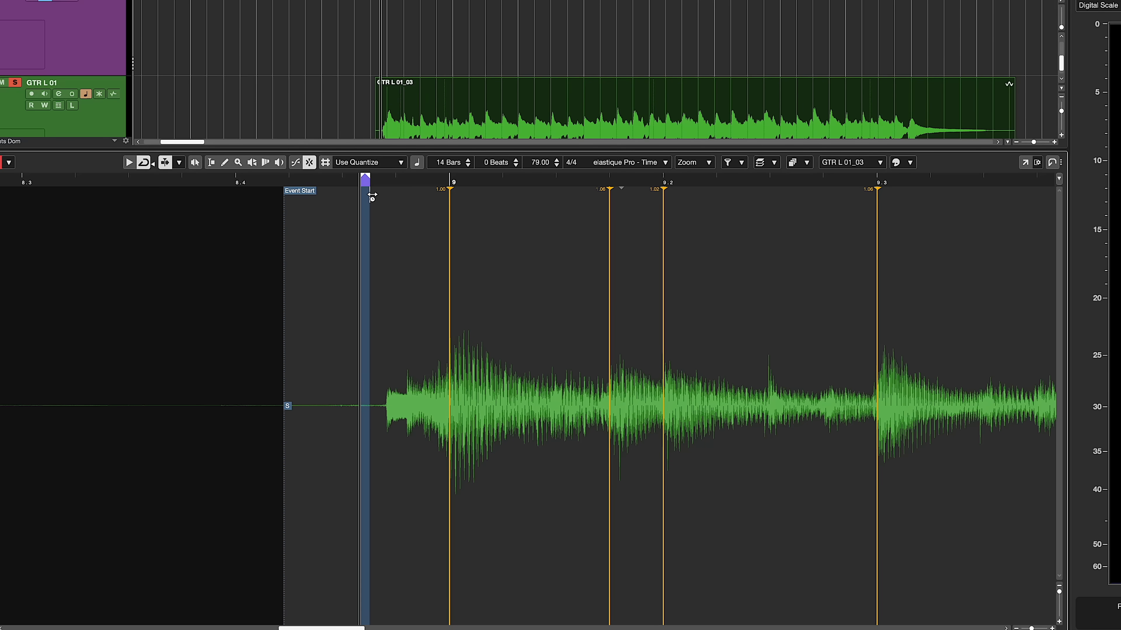
{"action": "key", "text": "space"}
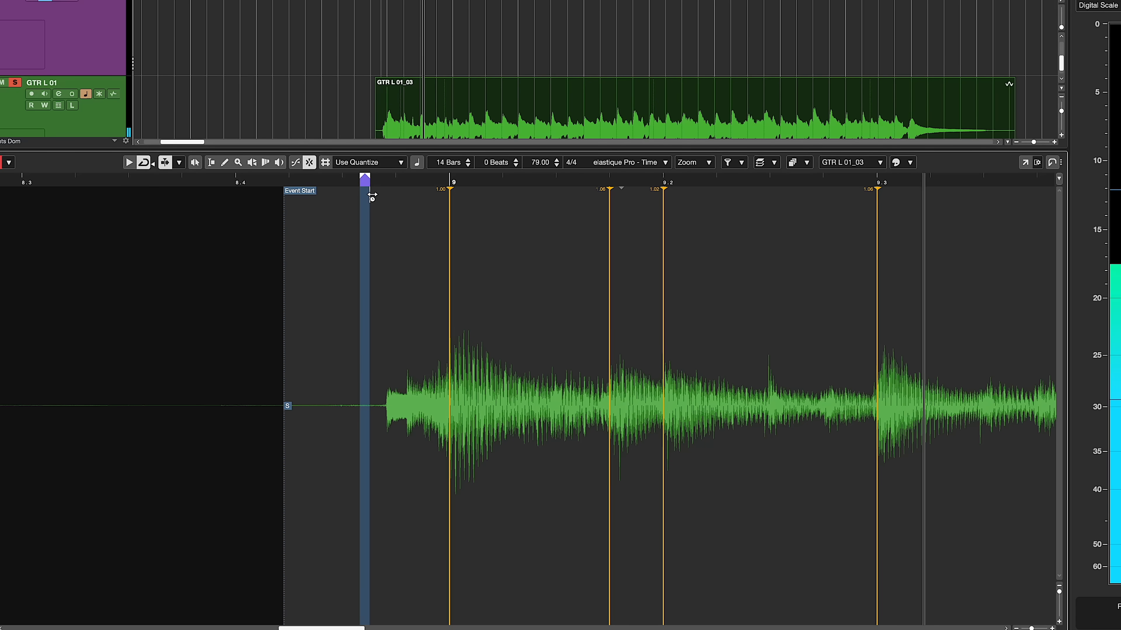
- Insert a warp marker on the first note of bar 10, align it to 10.1.1.0 and audition the timing
{"action": "scroll", "coordinate": [380, 200], "scroll_direction": "down", "scroll_amount": 3}
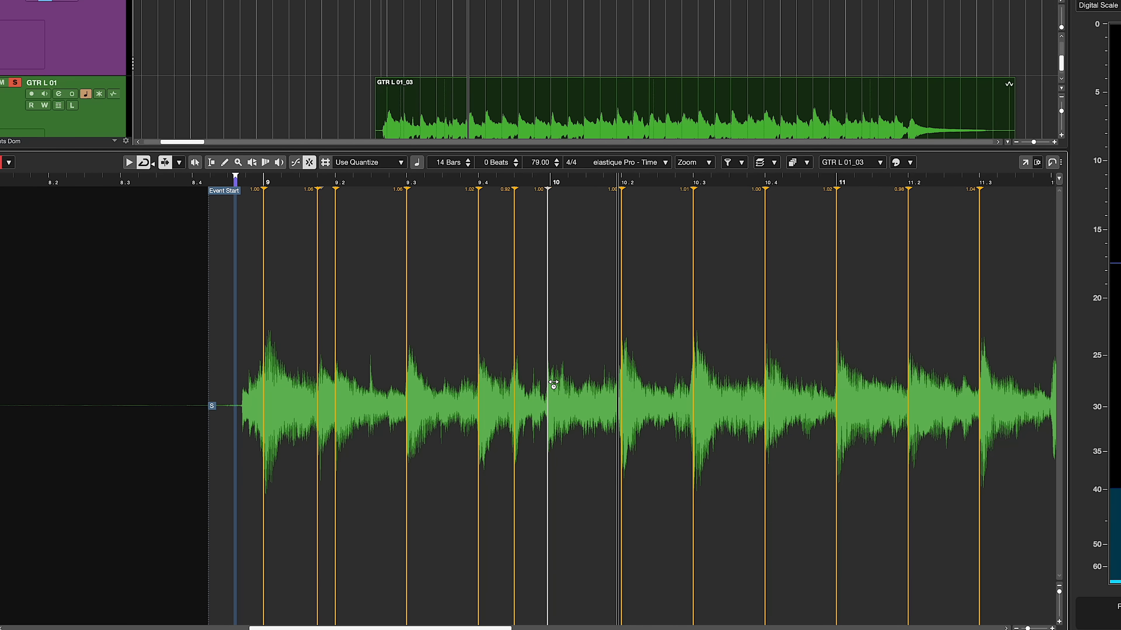
{"action": "left_click_drag", "start_coordinate": [551, 364], "coordinate": [554, 366]}
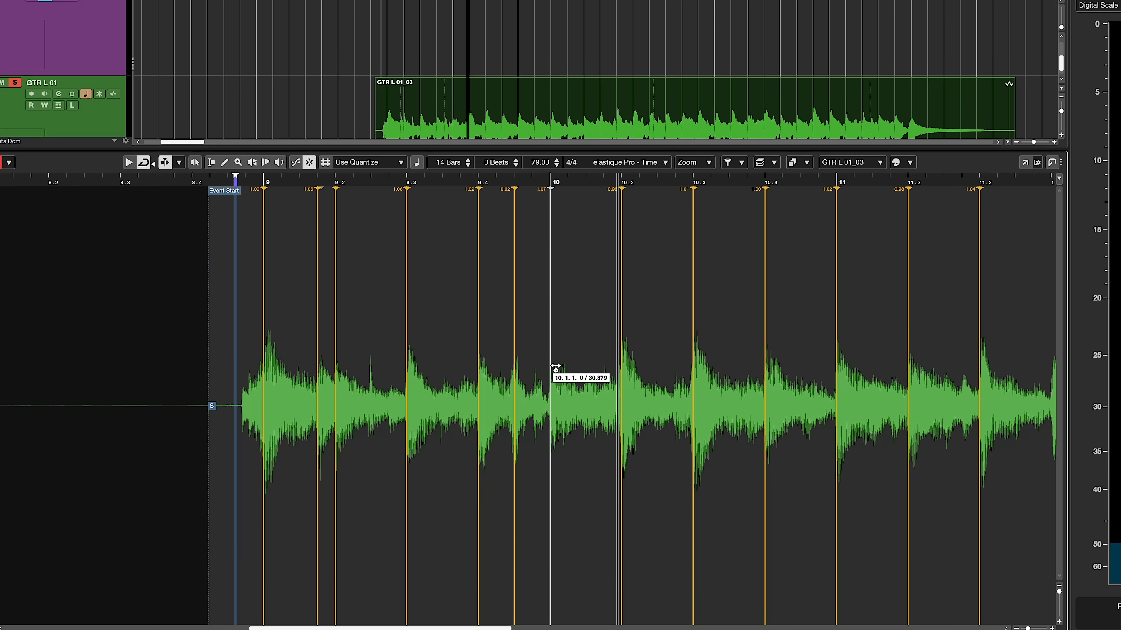
{"action": "key", "text": "space"}
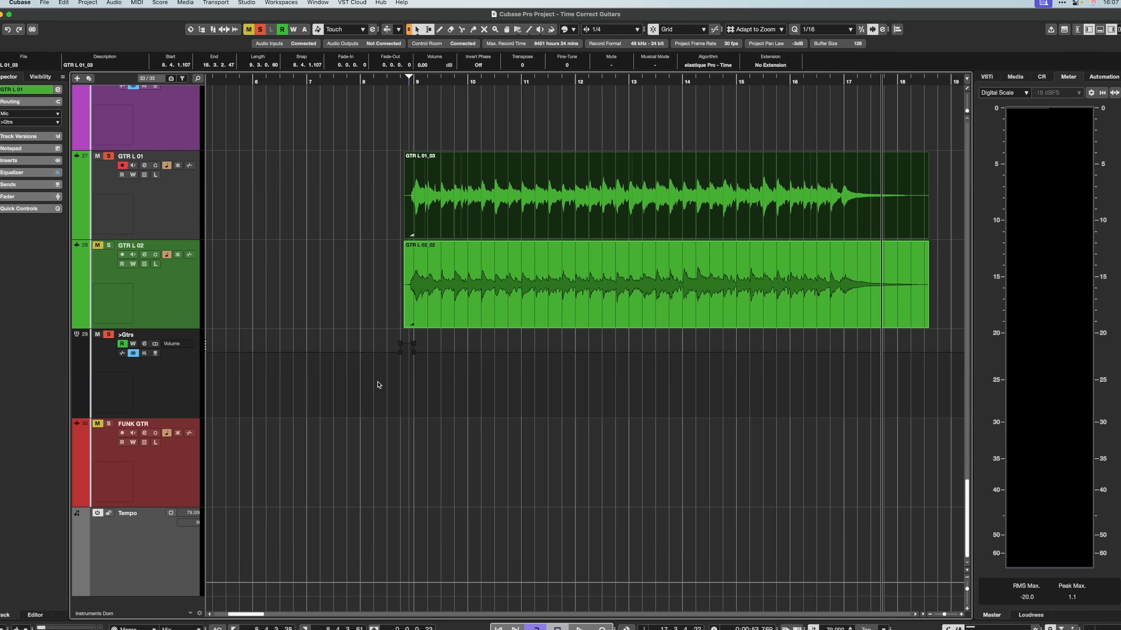
- Audition the GTR L 01_03 and GTR L 02_02 events together
{"action": "key", "text": "super+a"}
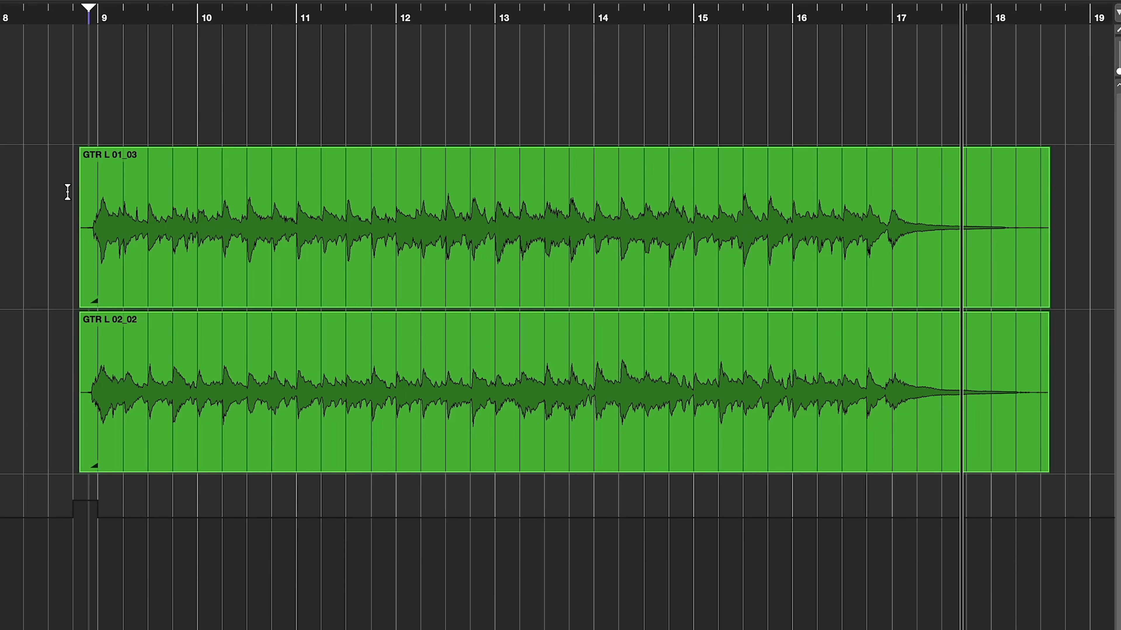
{"action": "key", "text": "space"}
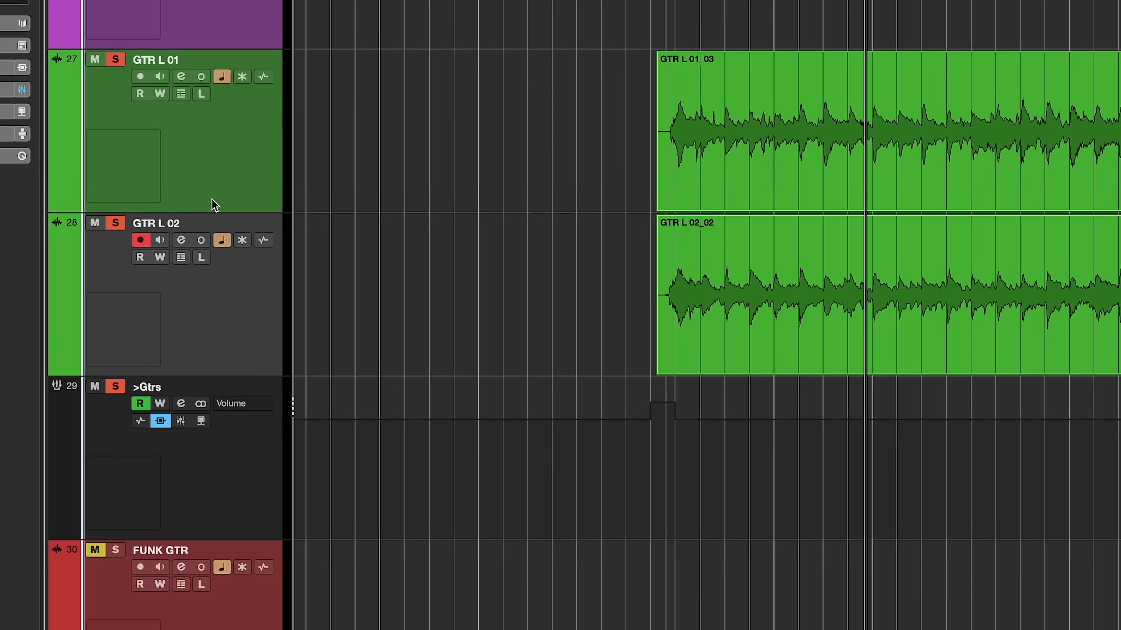
- Move the GTR L 01 and GTR L 02 tracks into a new folder named GTRS with group editing enabled
{"action": "left_click", "coordinate": [213, 184], "text": "shift"}
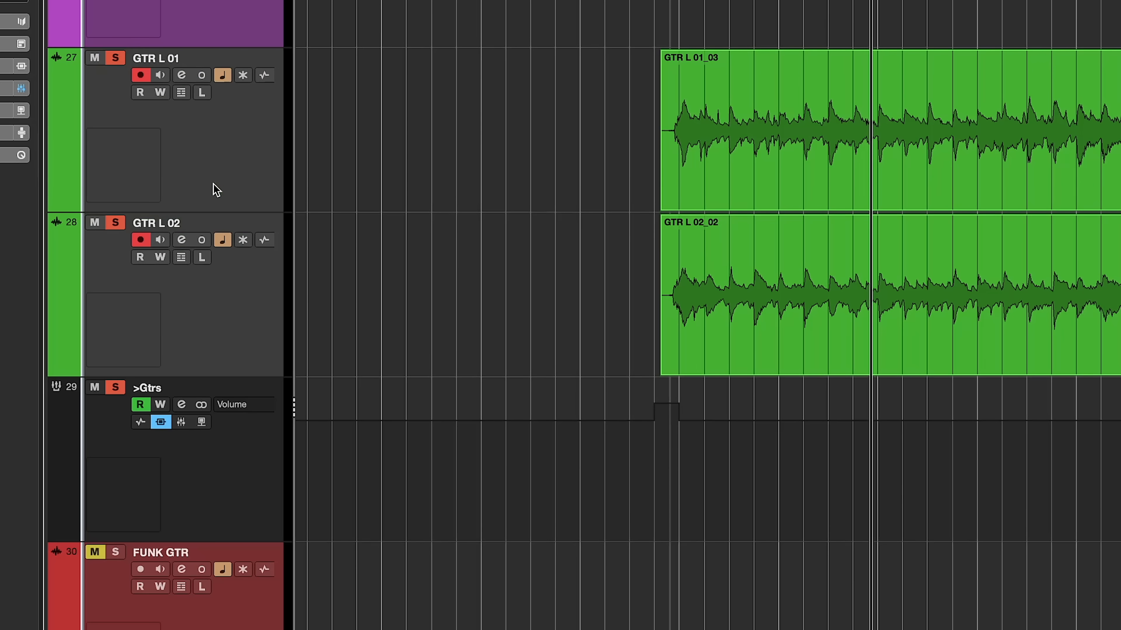
{"action": "right_click", "coordinate": [195, 146]}
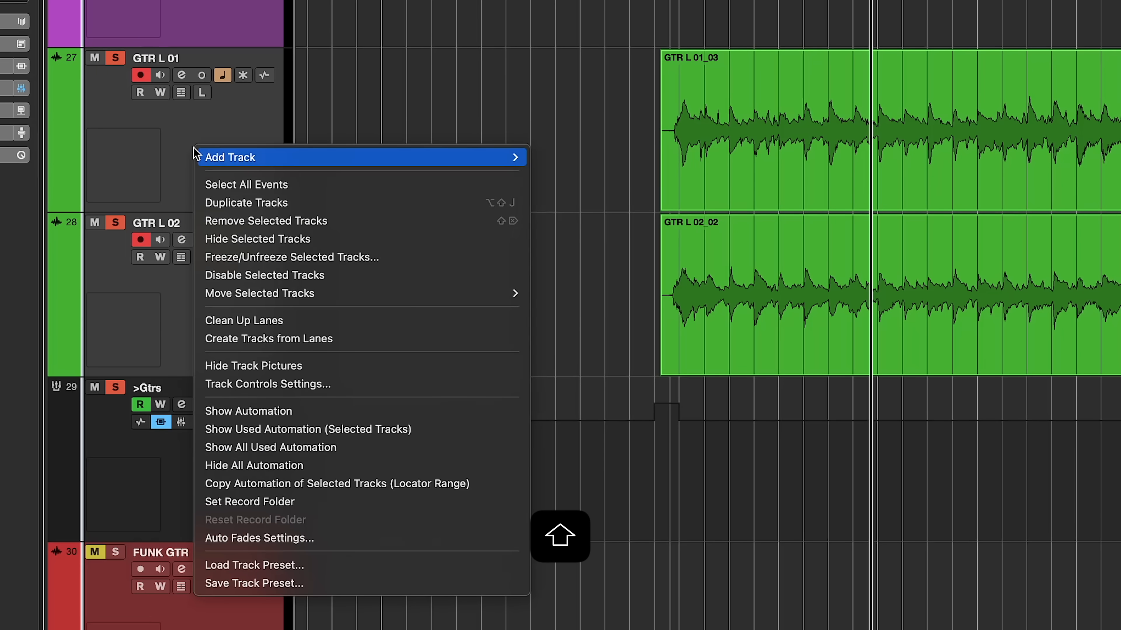
{"action": "mouse_move", "coordinate": [241, 301]}
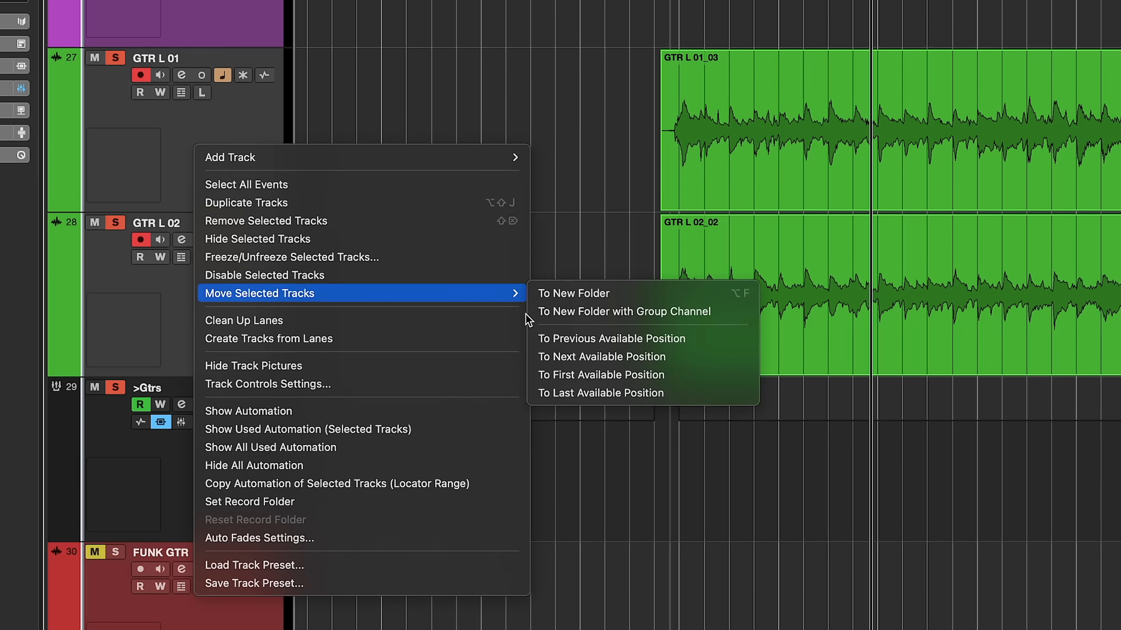
{"action": "left_click", "coordinate": [622, 293]}
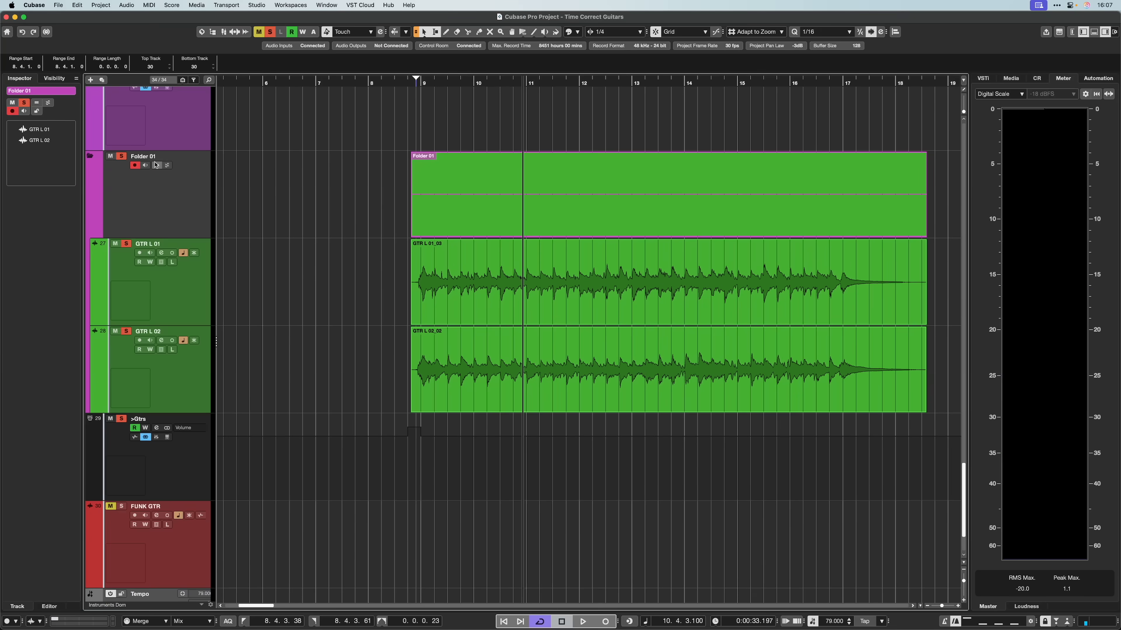
{"action": "double_click", "coordinate": [145, 156]}
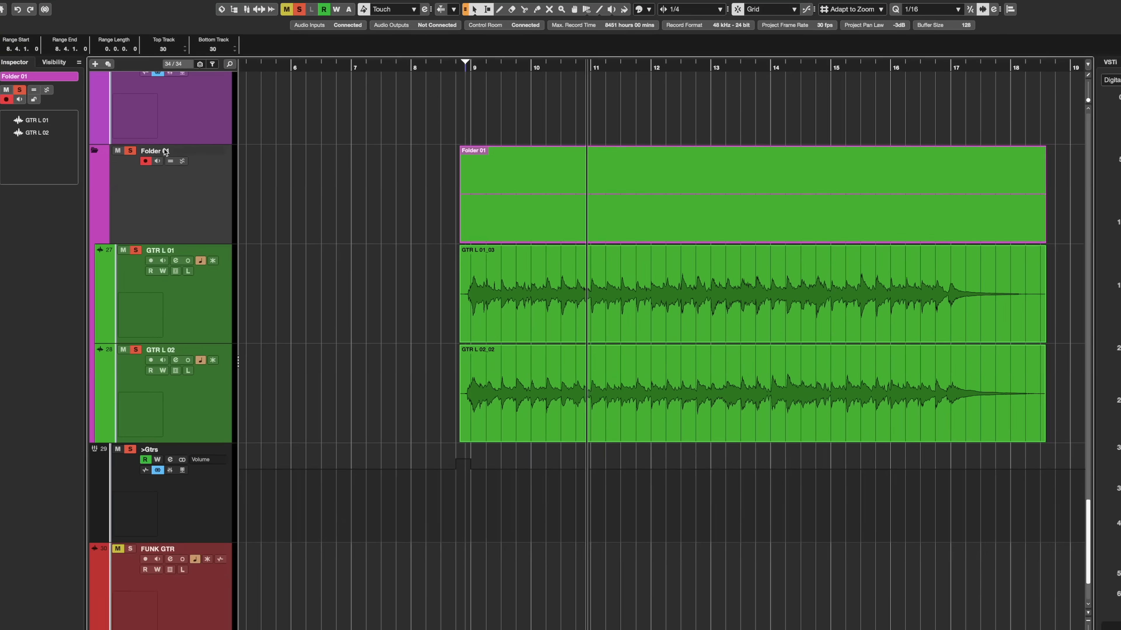
{"action": "type", "text": "GTRS"}
{"action": "key", "text": "Return"}
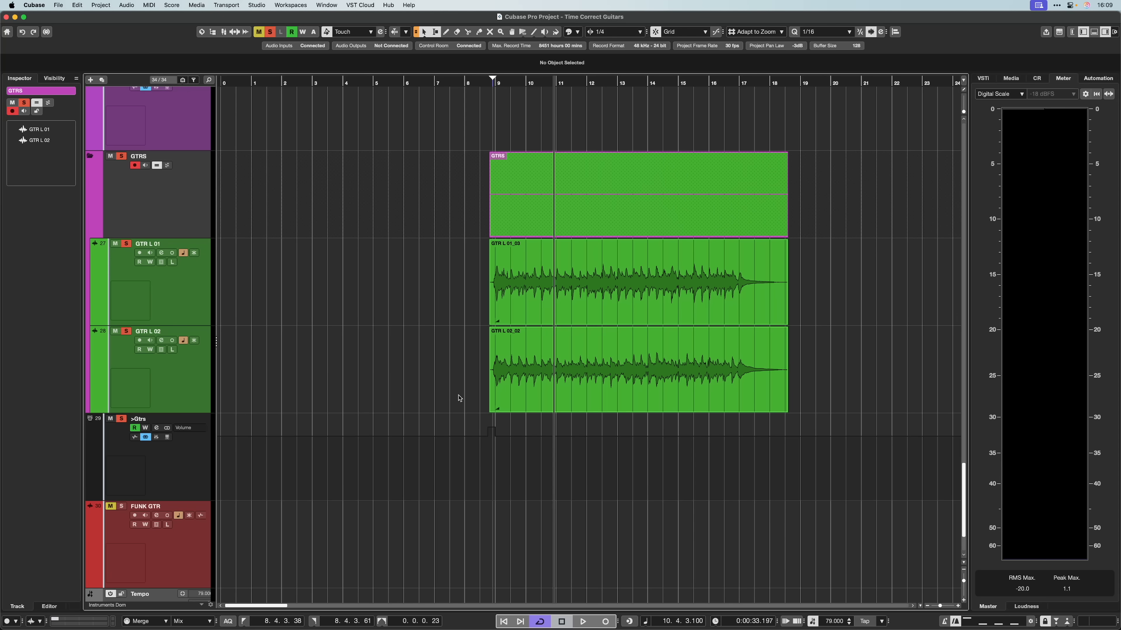
- Select the GTR L 01_03 and GTR L 02_02 events and quantize them together
{"action": "left_click_drag", "start_coordinate": [458, 399], "coordinate": [615, 272]}
{"action": "key", "text": "q"}
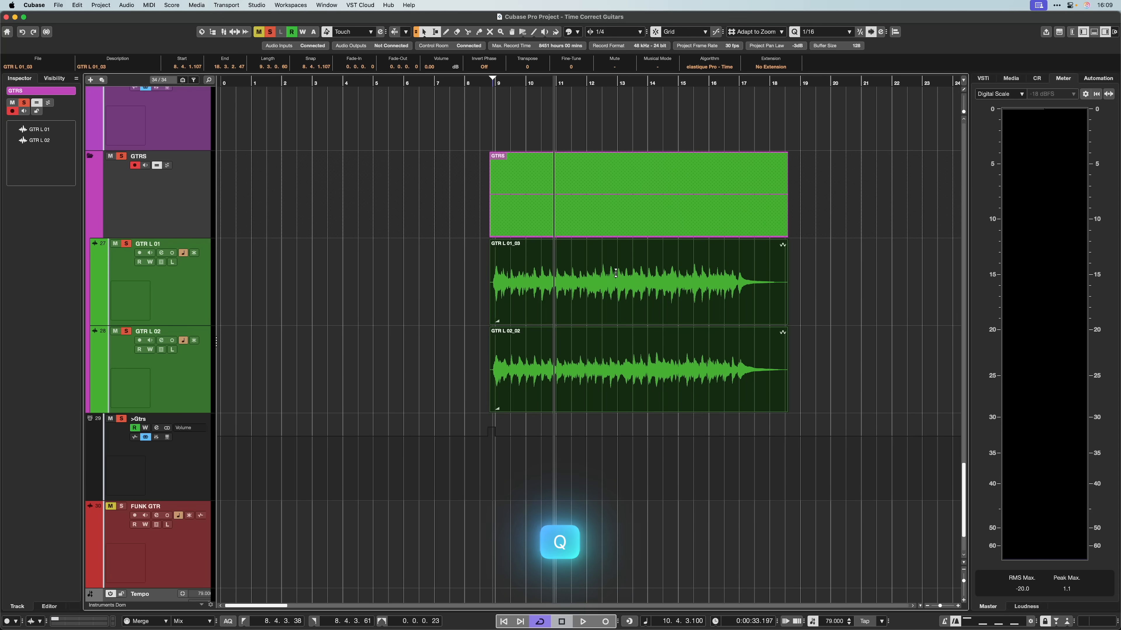
- Use the Free Warp tool to set a shared warp marker at 11.4.1.0 in both guitar events, and review the remaining markers
{"action": "left_click", "coordinate": [524, 34]}
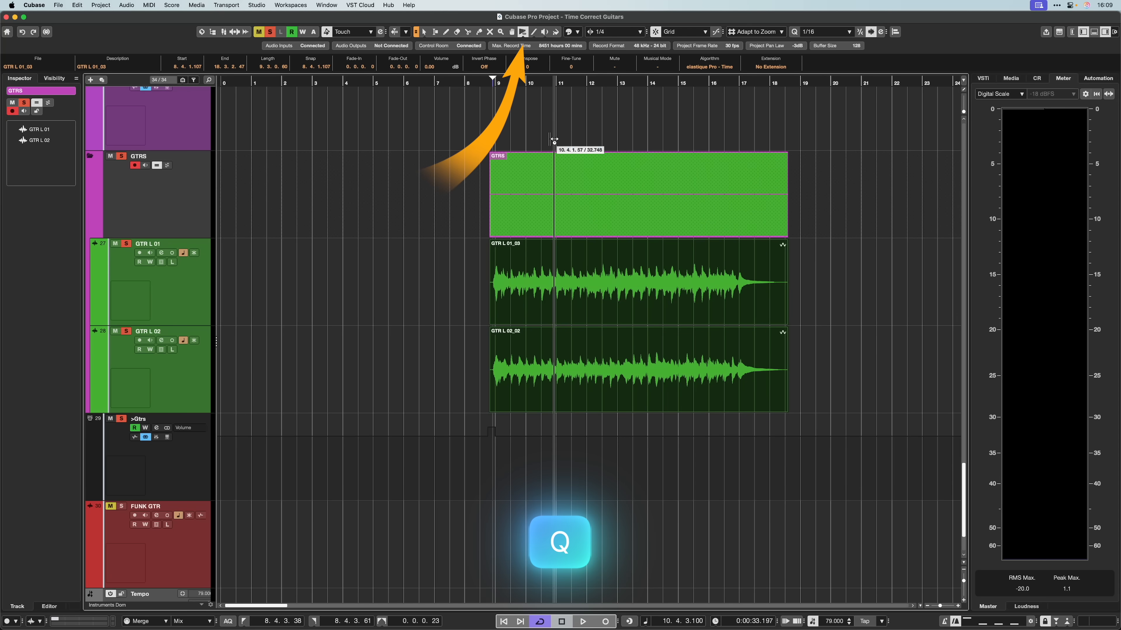
{"action": "scroll", "coordinate": [573, 185], "scroll_direction": "up", "scroll_amount": 6}
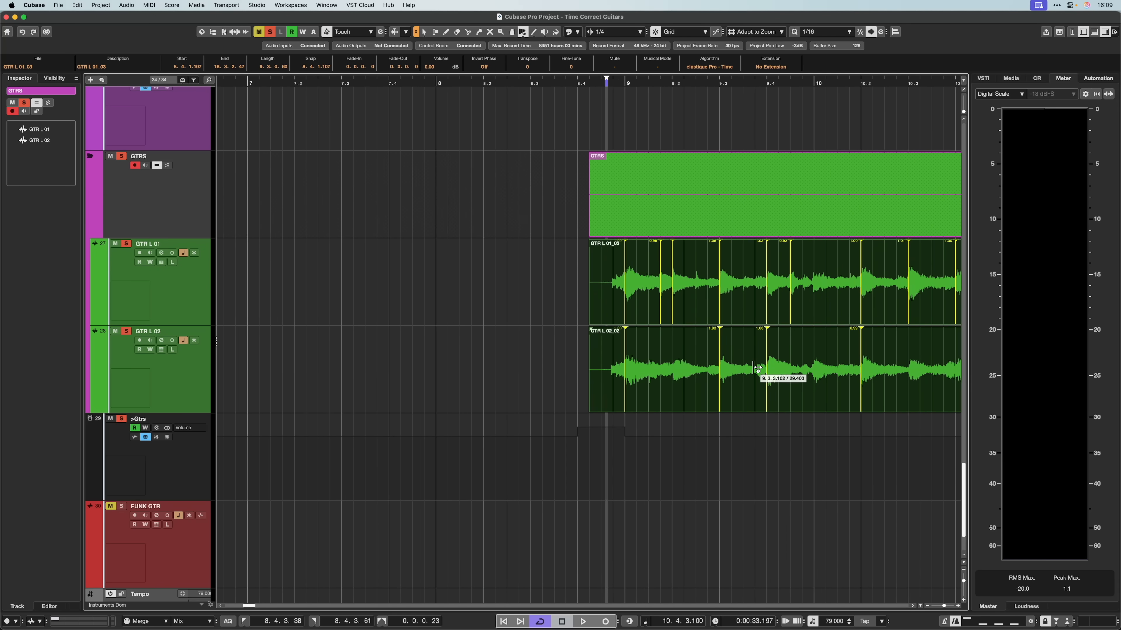
{"action": "scroll", "coordinate": [758, 369], "scroll_direction": "right", "scroll_amount": 10}
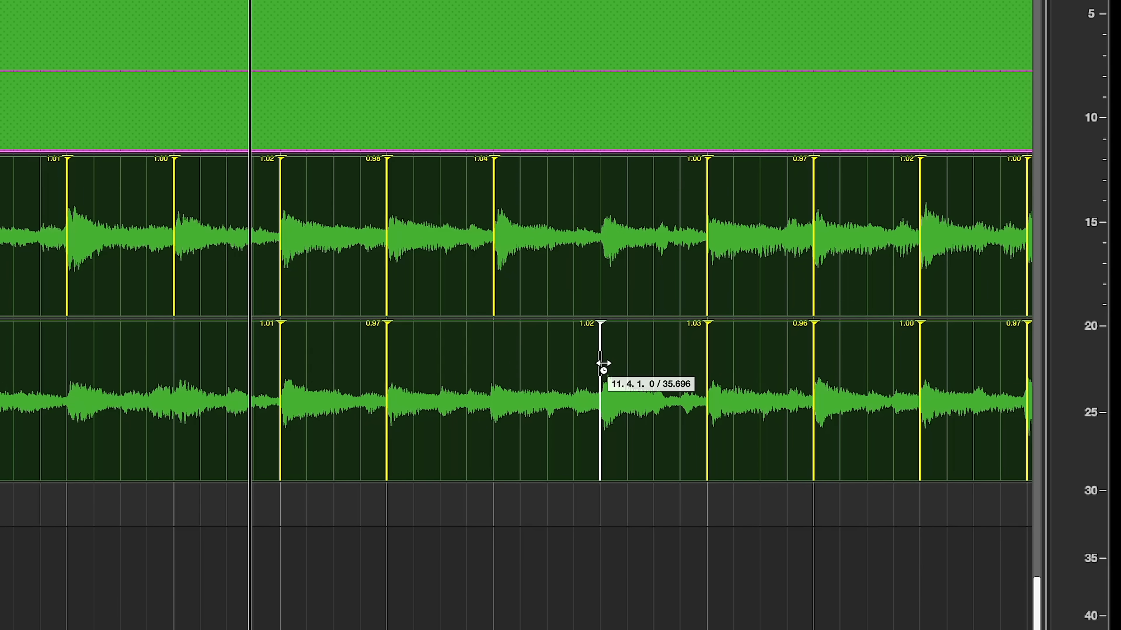
{"action": "mouse_move", "coordinate": [603, 366]}
{"action": "left_mouse_down"}
{"action": "mouse_move", "coordinate": [645, 366]}
{"action": "mouse_move", "coordinate": [611, 383]}
{"action": "left_mouse_up"}
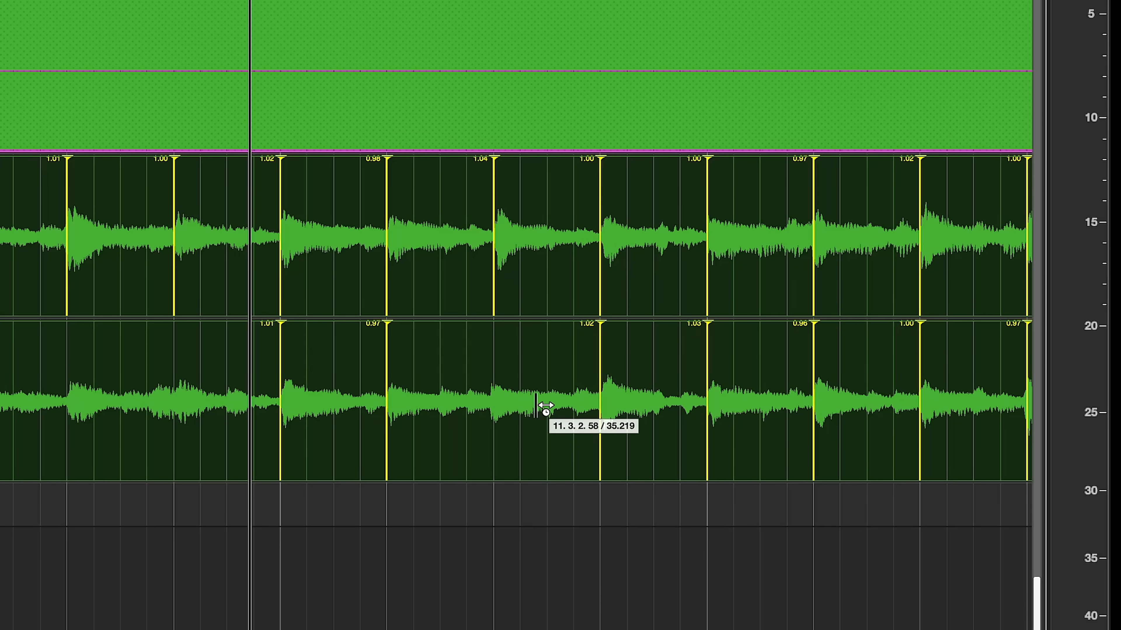
{"action": "mouse_move", "coordinate": [558, 404]}
{"action": "left_mouse_down"}
{"action": "mouse_move", "coordinate": [571, 408]}
{"action": "mouse_move", "coordinate": [555, 408]}
{"action": "left_mouse_up"}
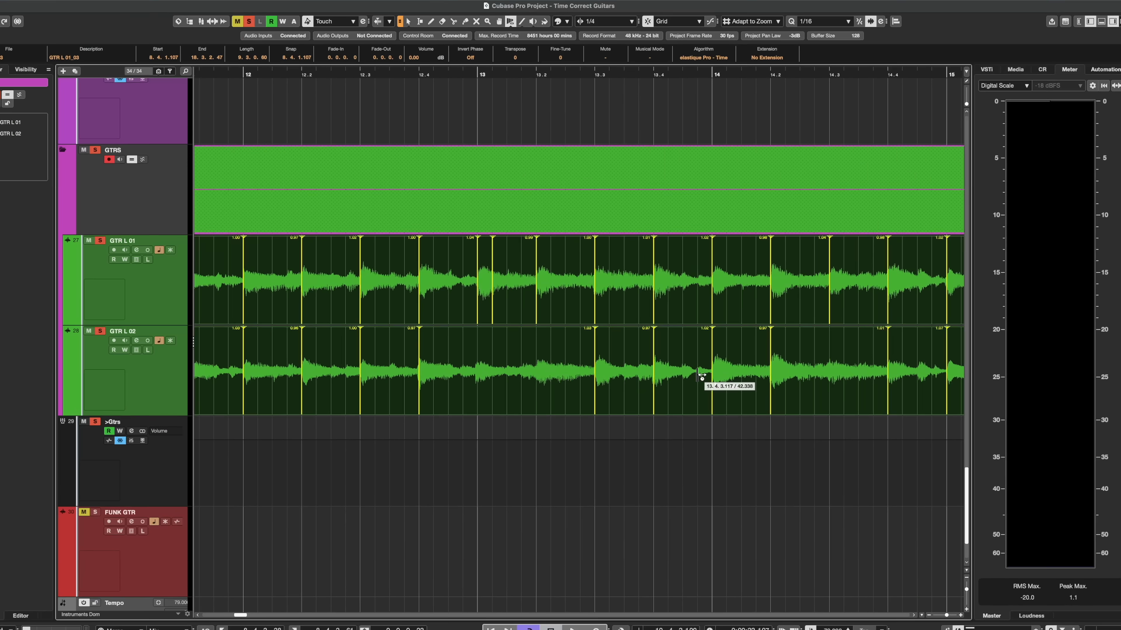
{"action": "scroll", "coordinate": [706, 375], "scroll_direction": "right", "scroll_amount": 10}
{"action": "scroll", "coordinate": [705, 375], "scroll_direction": "left", "scroll_amount": 5}
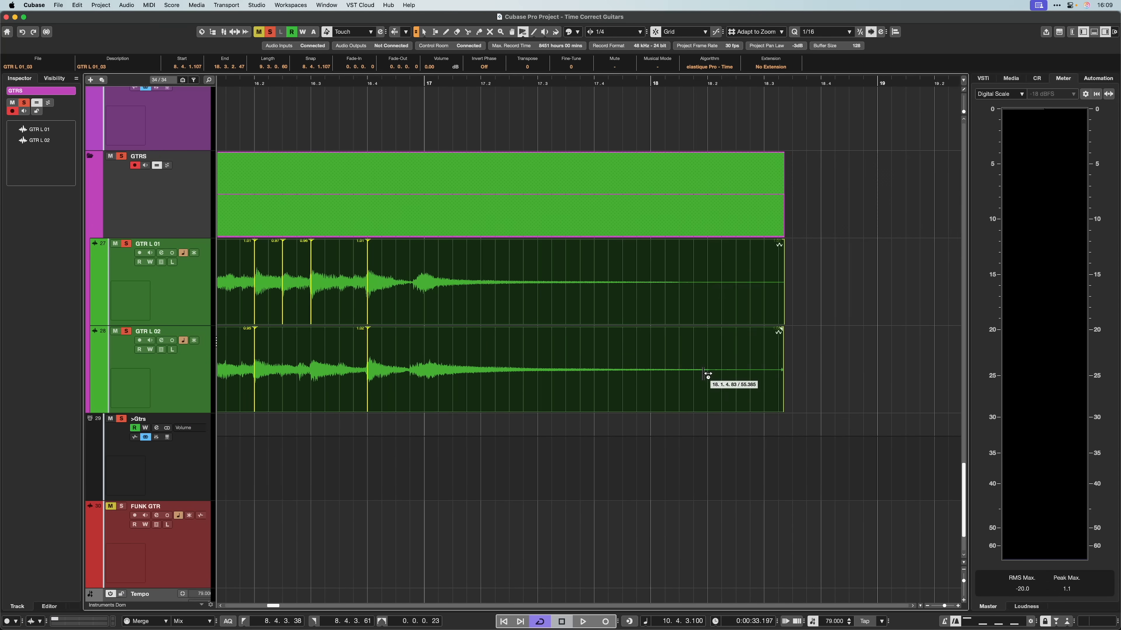